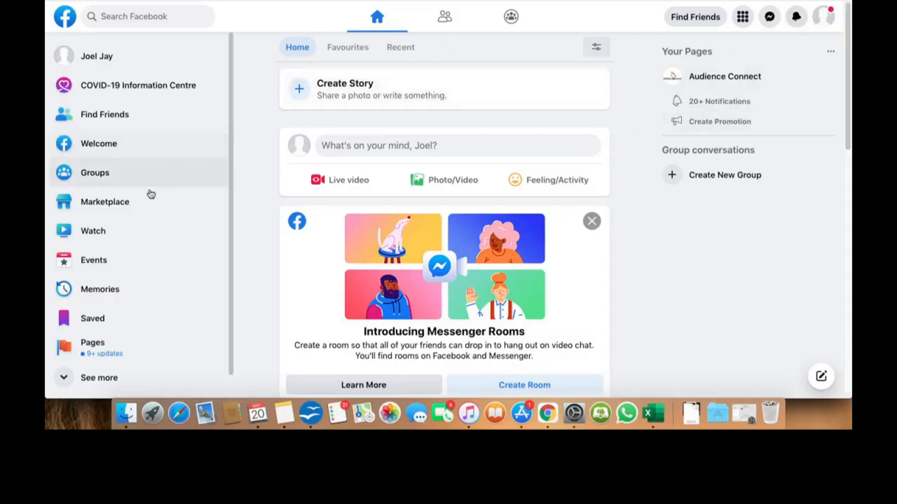
View the Audience Connect page from the page management invitation and look over its pinned Builderall Magazine post and boost option
{"action": "left_click", "coordinate": [77, 345]}
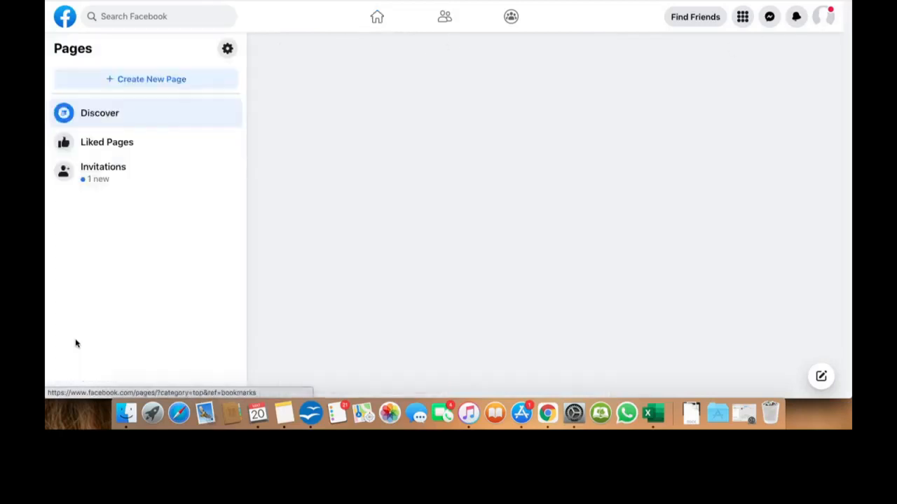
{"action": "left_click", "coordinate": [104, 183]}
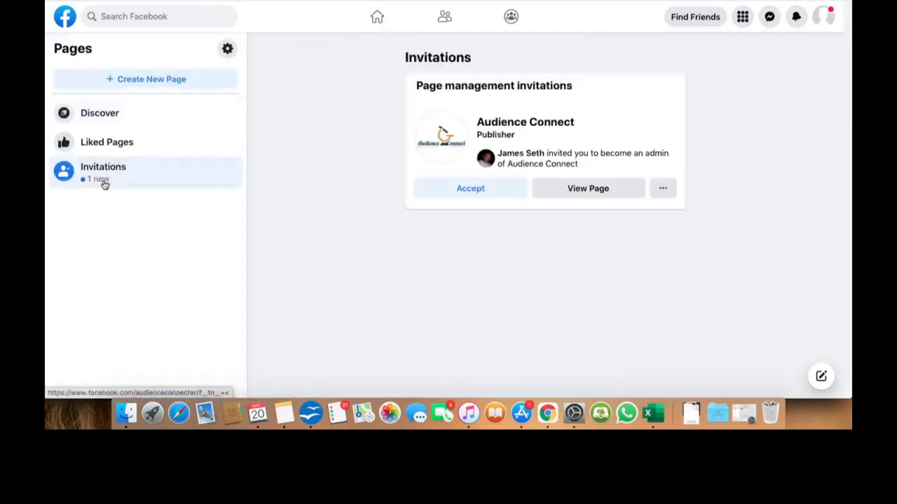
{"action": "left_click", "coordinate": [604, 196]}
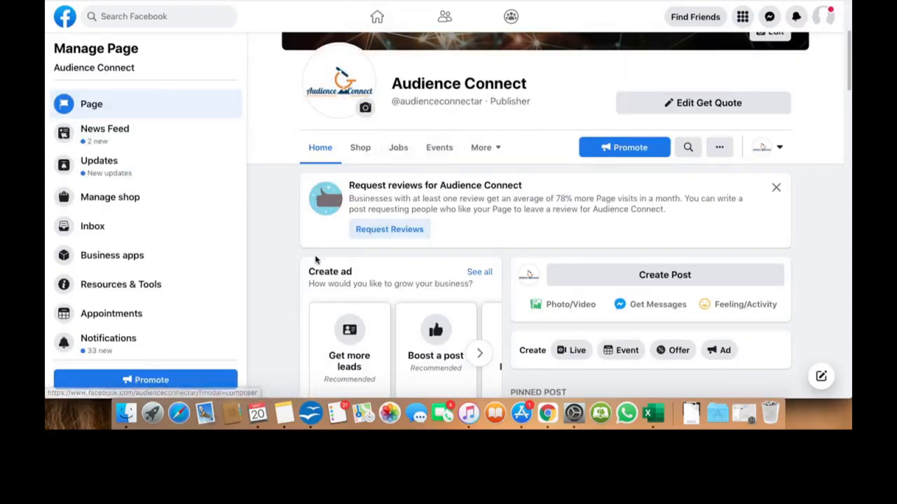
{"action": "scroll", "coordinate": [316, 259], "scroll_direction": "down", "scroll_amount": 5}
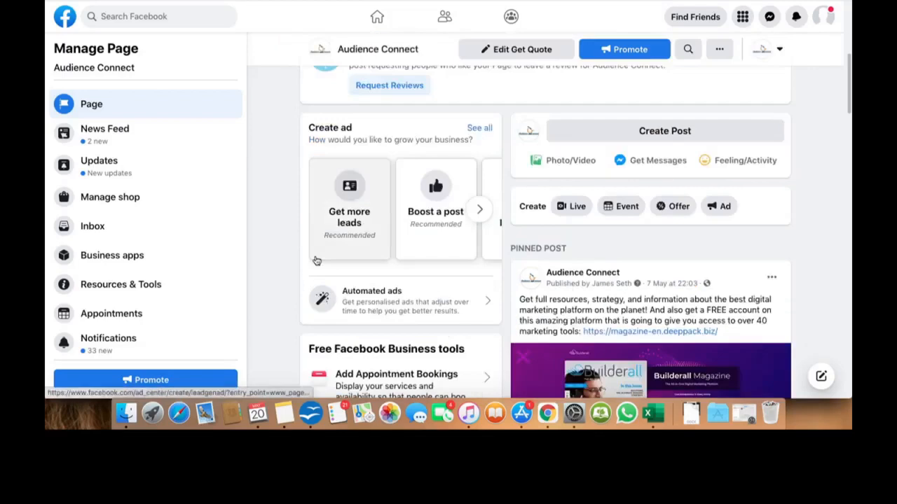
{"action": "scroll", "coordinate": [619, 215], "scroll_direction": "down", "scroll_amount": 6}
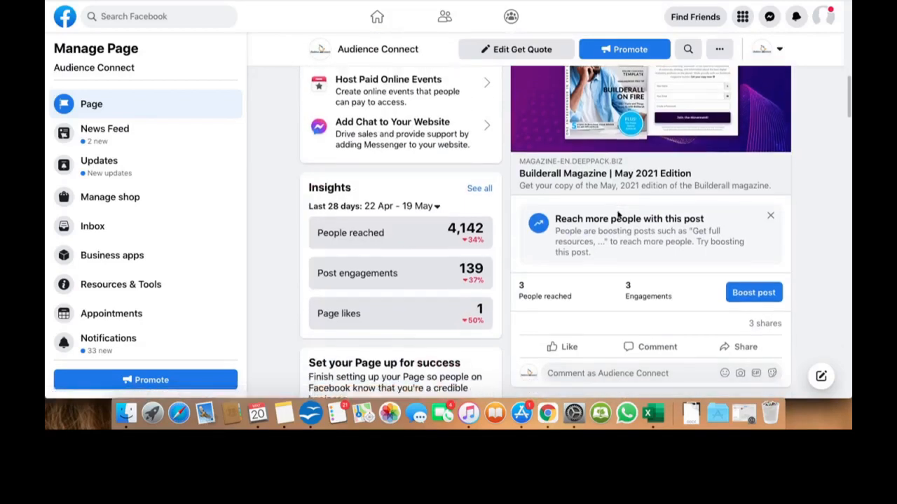
{"action": "scroll", "coordinate": [619, 215], "scroll_direction": "down", "scroll_amount": 3}
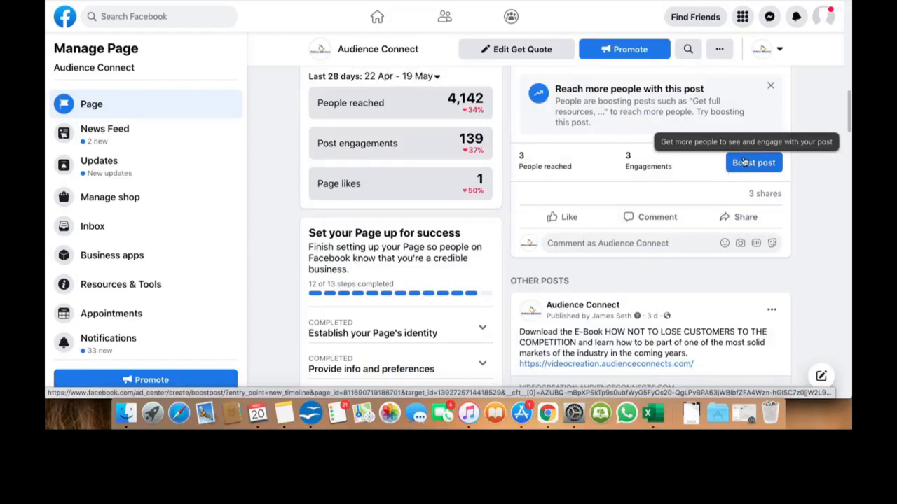
{"action": "scroll", "coordinate": [665, 194], "scroll_direction": "down", "scroll_amount": 1}
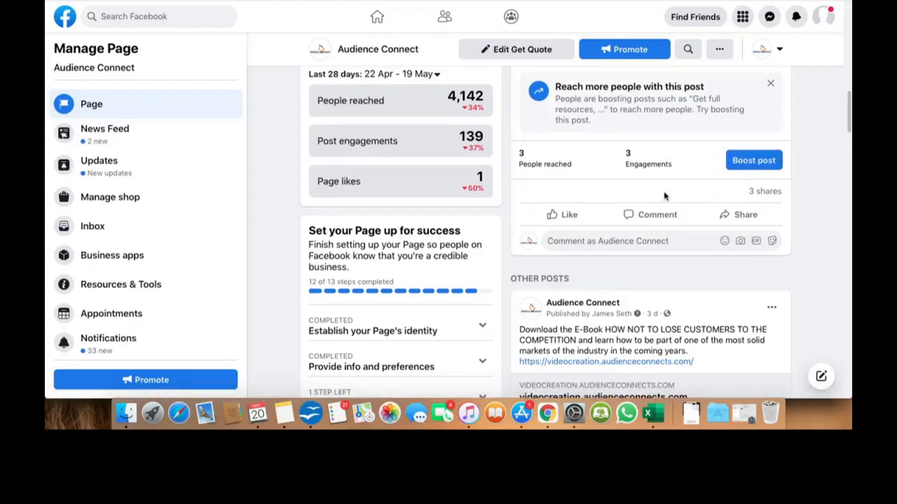
{"action": "scroll", "coordinate": [664, 196], "scroll_direction": "up", "scroll_amount": 2}
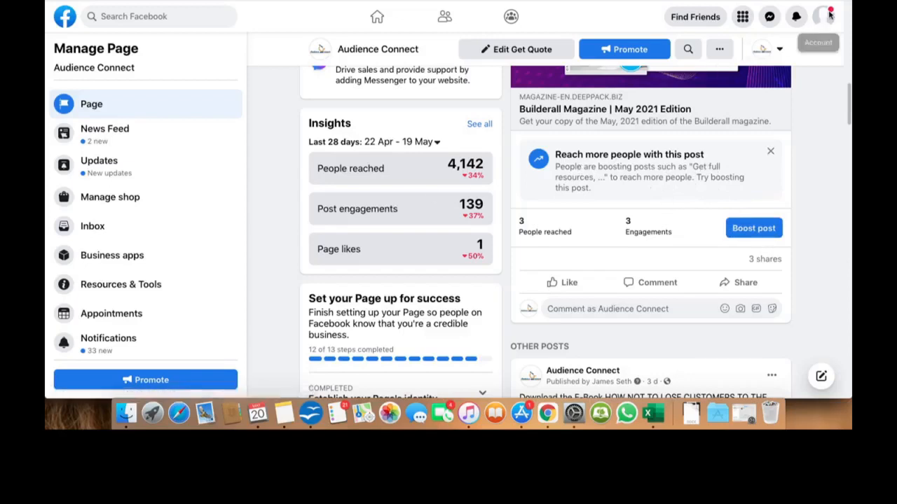
Go back to the home feed, open the Ad Centre and review its summary, existing ads and tools
{"action": "left_click", "coordinate": [378, 18]}
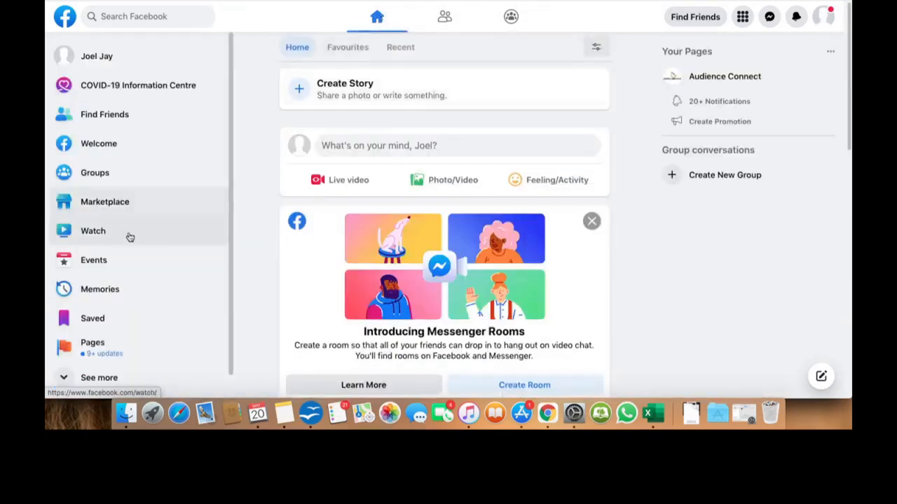
{"action": "scroll", "coordinate": [86, 292], "scroll_direction": "down", "scroll_amount": 2}
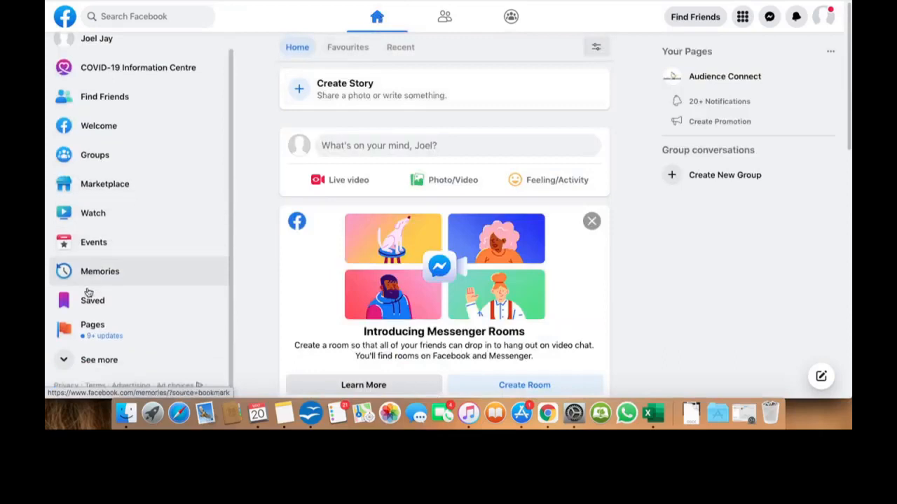
{"action": "left_click", "coordinate": [67, 354]}
{"action": "scroll", "coordinate": [72, 347], "scroll_direction": "down", "scroll_amount": 1}
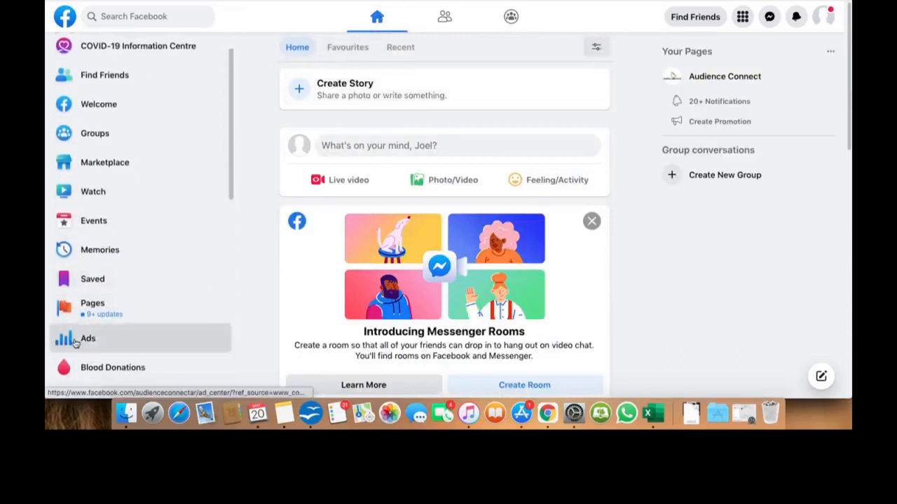
{"action": "left_click", "coordinate": [75, 341]}
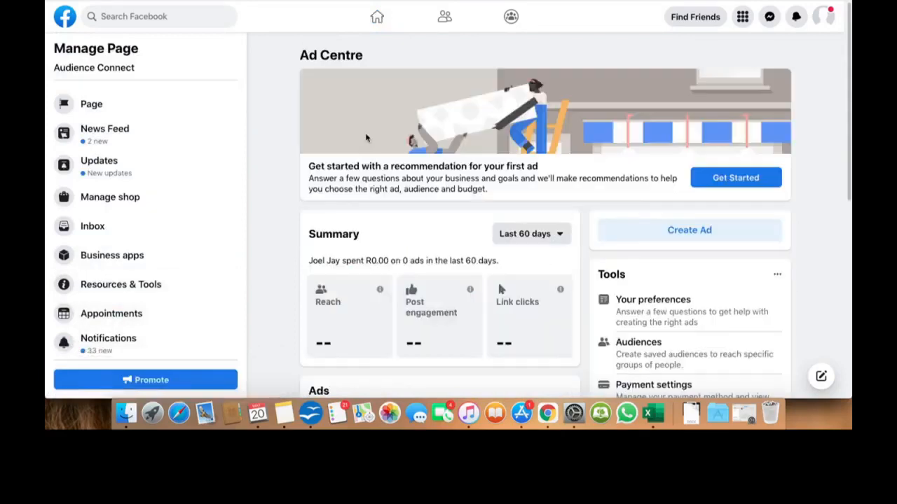
{"action": "scroll", "coordinate": [124, 297], "scroll_direction": "down", "scroll_amount": 5}
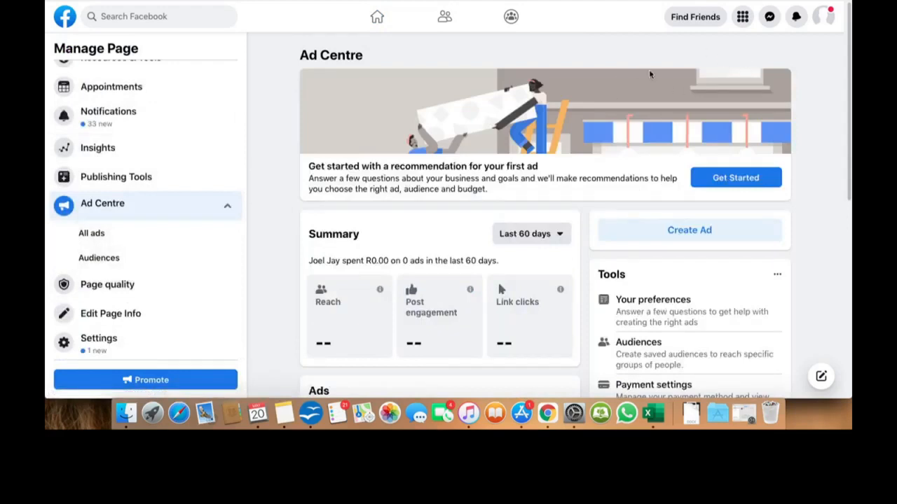
{"action": "scroll", "coordinate": [769, 54], "scroll_direction": "down", "scroll_amount": 3}
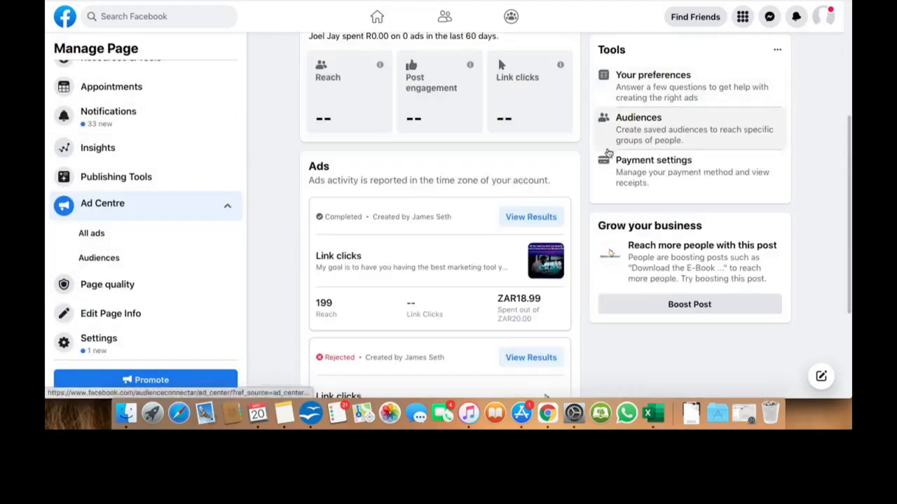
{"action": "scroll", "coordinate": [608, 153], "scroll_direction": "down", "scroll_amount": 2}
{"action": "scroll", "coordinate": [596, 164], "scroll_direction": "up", "scroll_amount": 5}
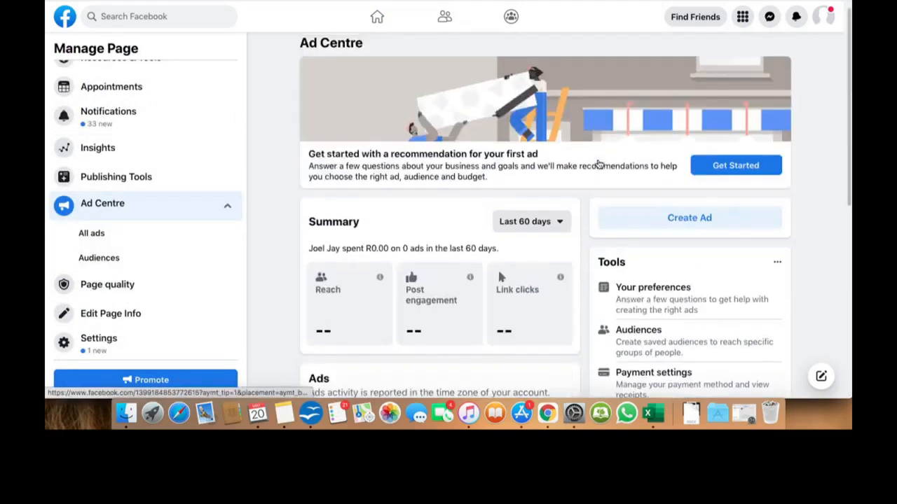
Return to the Audience Connect page through its page management invitation and find the pinned Builderall Magazine post
{"action": "left_click", "coordinate": [377, 17]}
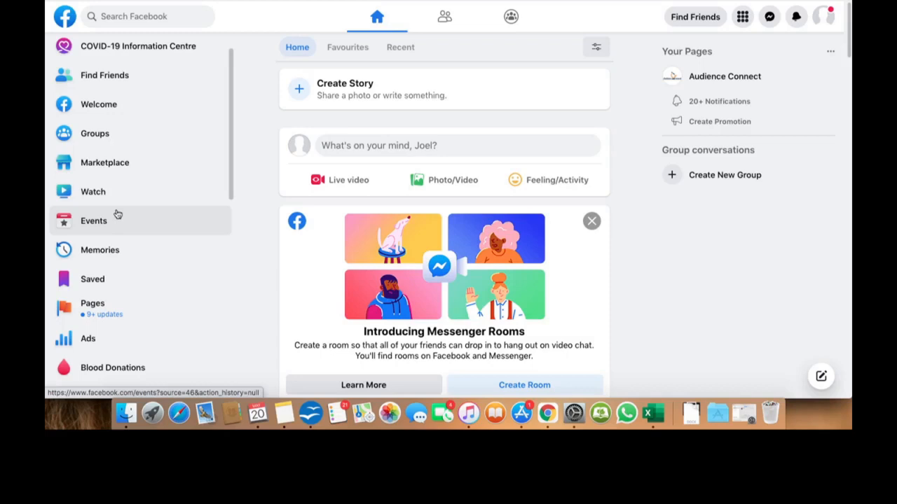
{"action": "left_click", "coordinate": [93, 300]}
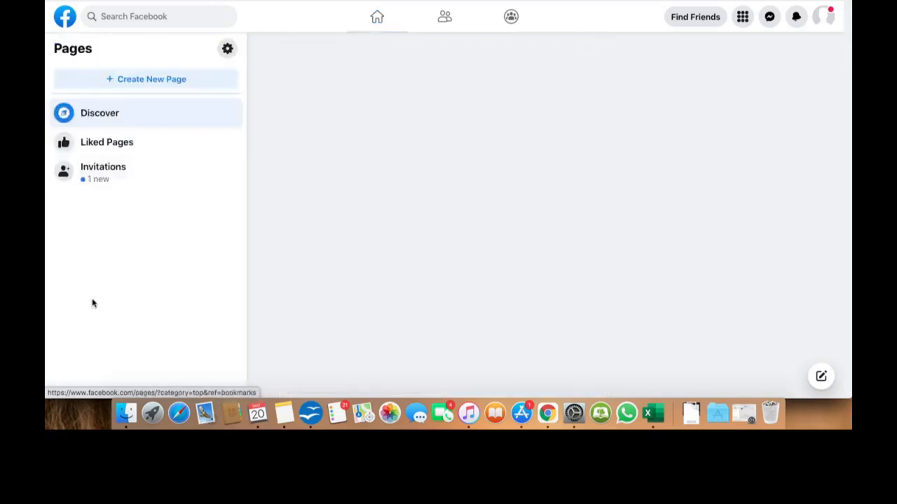
{"action": "left_click", "coordinate": [133, 191]}
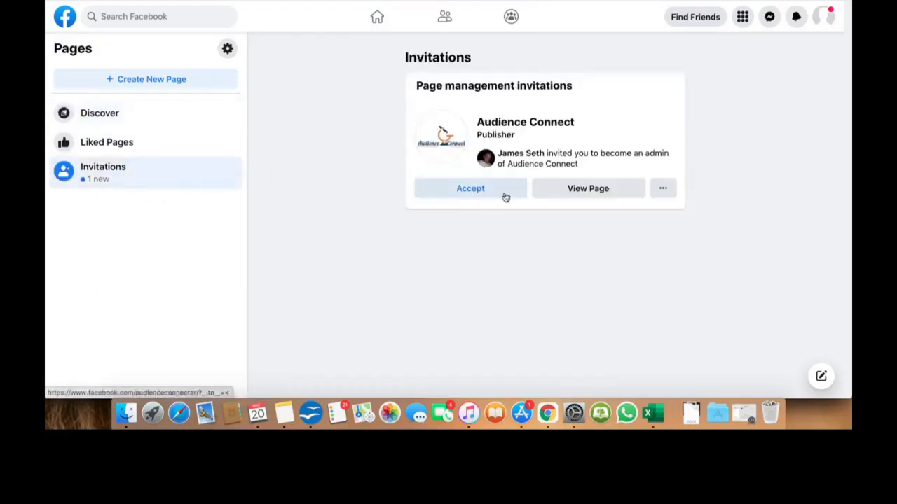
{"action": "left_click", "coordinate": [588, 188]}
{"action": "scroll", "coordinate": [633, 240], "scroll_direction": "down", "scroll_amount": 10}
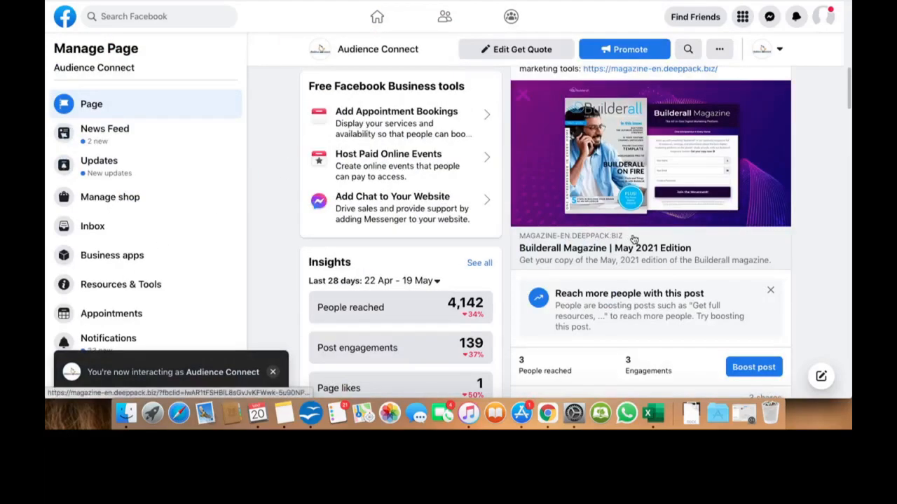
{"action": "scroll", "coordinate": [634, 240], "scroll_direction": "down", "scroll_amount": 1}
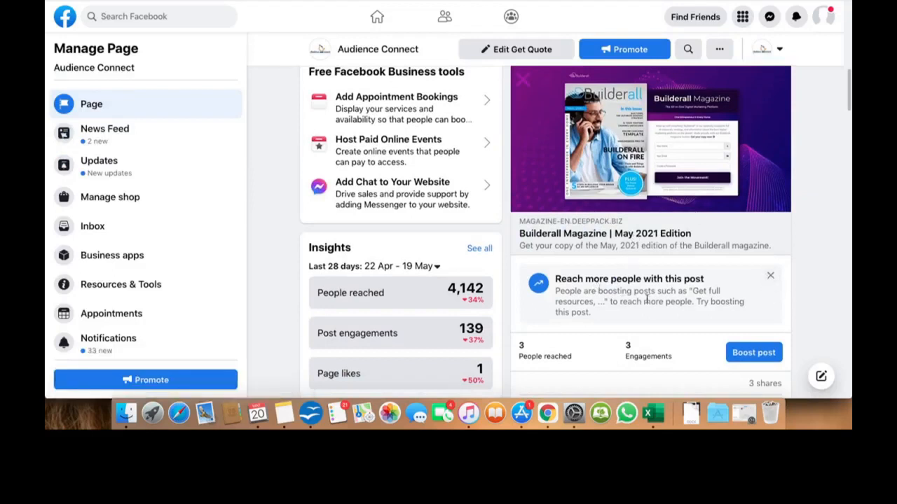
{"action": "left_click", "coordinate": [753, 353]}
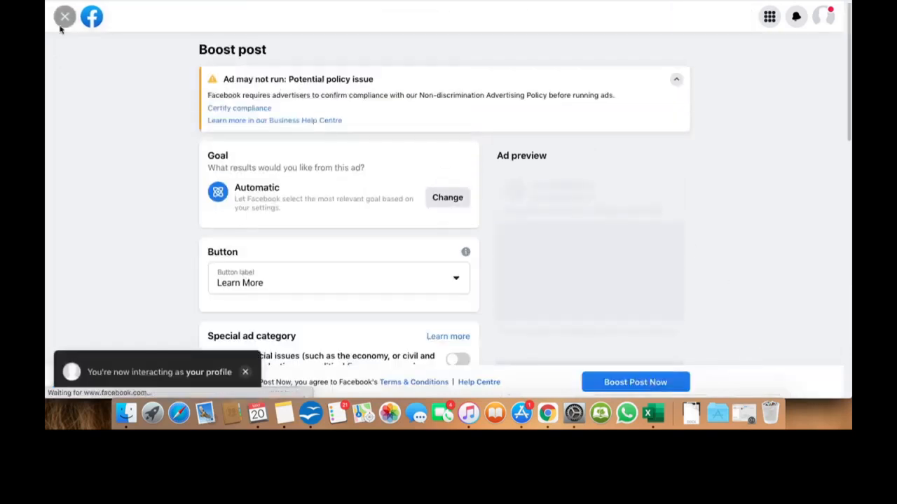
{"action": "left_click", "coordinate": [64, 17]}
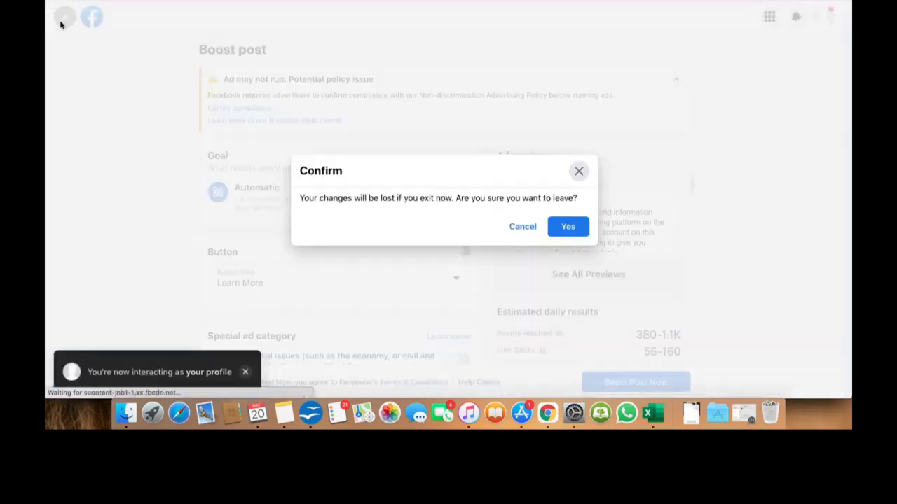
{"action": "left_click", "coordinate": [567, 227]}
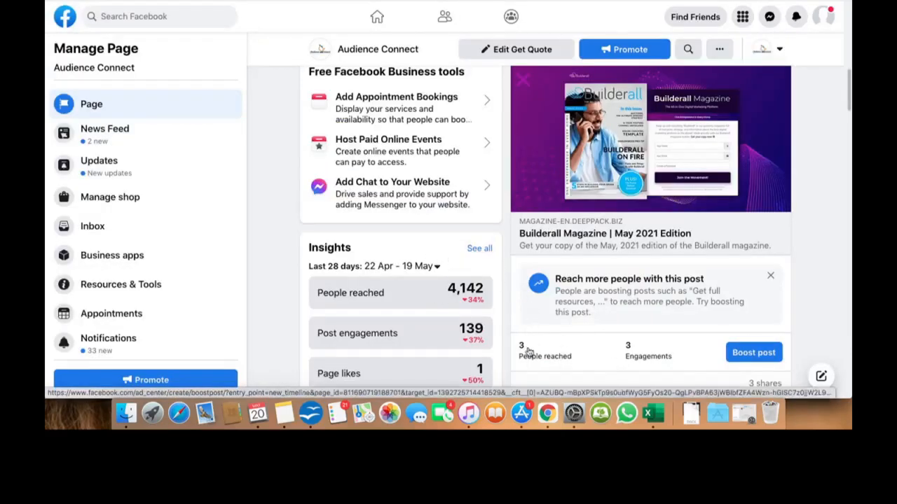
Open the boost setup for the pinned Builderall Magazine May 2021 Edition post
{"action": "scroll", "coordinate": [527, 350], "scroll_direction": "up", "scroll_amount": 2}
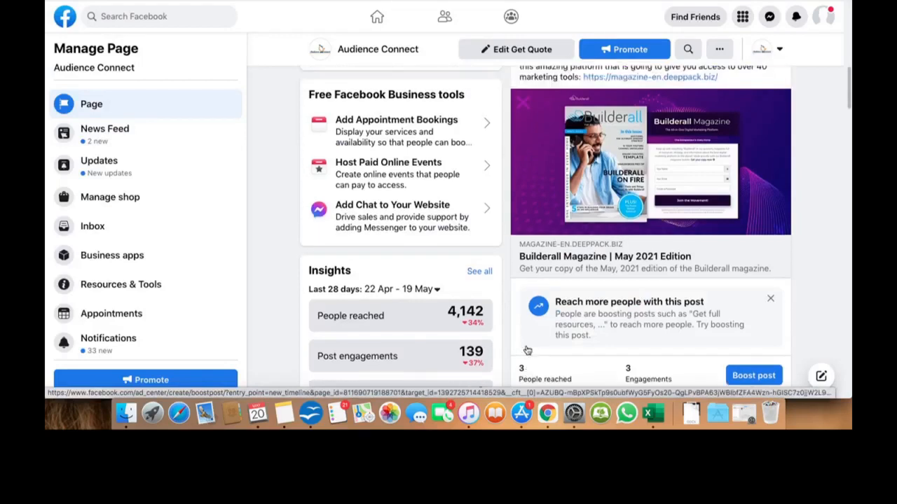
{"action": "scroll", "coordinate": [527, 350], "scroll_direction": "down", "scroll_amount": 2}
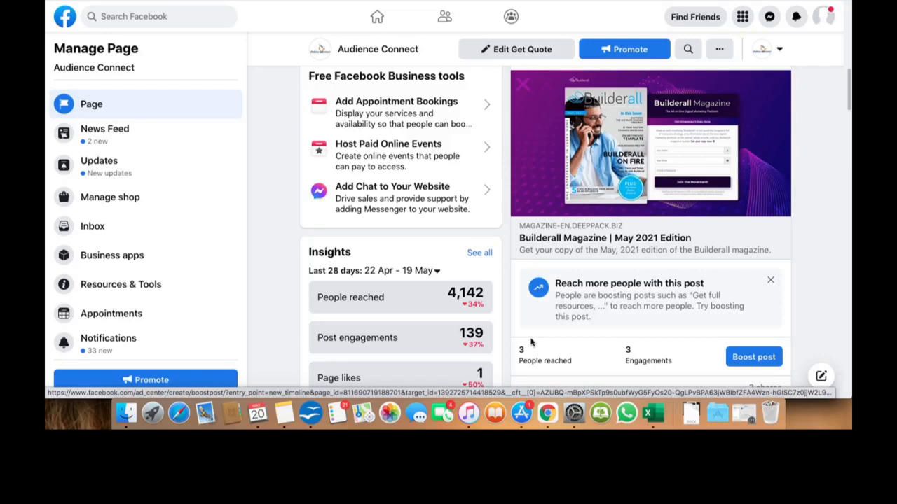
{"action": "left_click", "coordinate": [739, 359]}
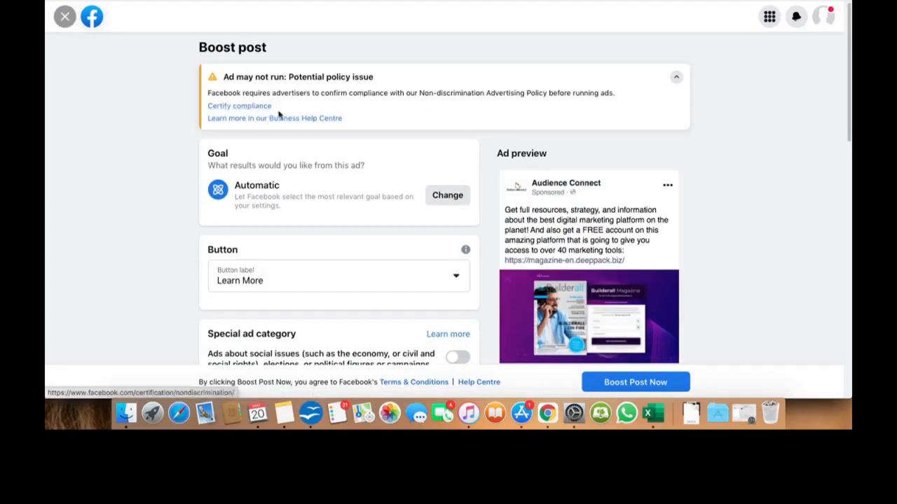
Examine the boost's compliance notice, goal, button label, special ad category, audience settings and ad preview
{"action": "scroll", "coordinate": [384, 188], "scroll_direction": "down", "scroll_amount": 1}
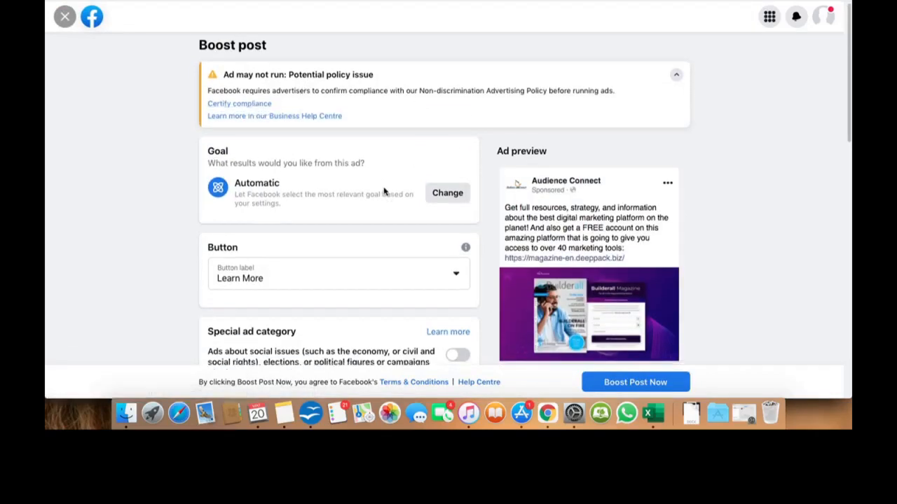
{"action": "scroll", "coordinate": [285, 207], "scroll_direction": "down", "scroll_amount": 1}
{"action": "scroll", "coordinate": [330, 134], "scroll_direction": "up", "scroll_amount": 1}
{"action": "scroll", "coordinate": [330, 134], "scroll_direction": "down", "scroll_amount": 1}
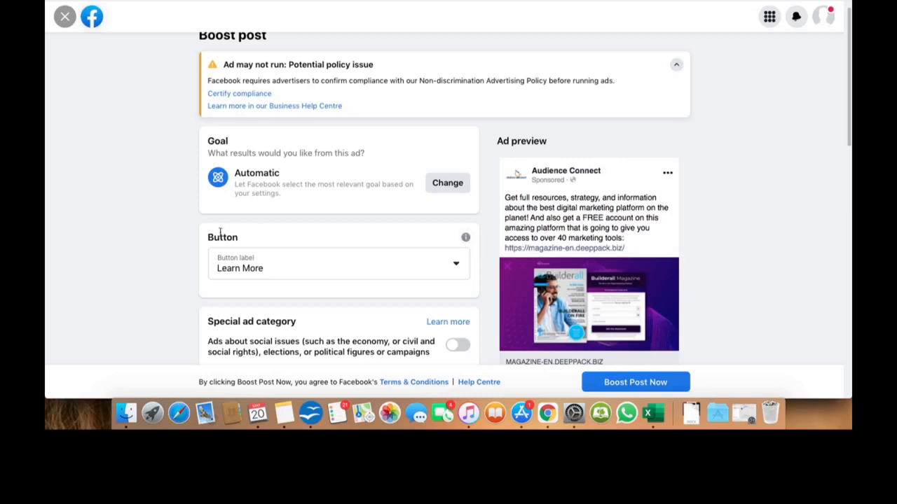
{"action": "scroll", "coordinate": [220, 233], "scroll_direction": "down", "scroll_amount": 4}
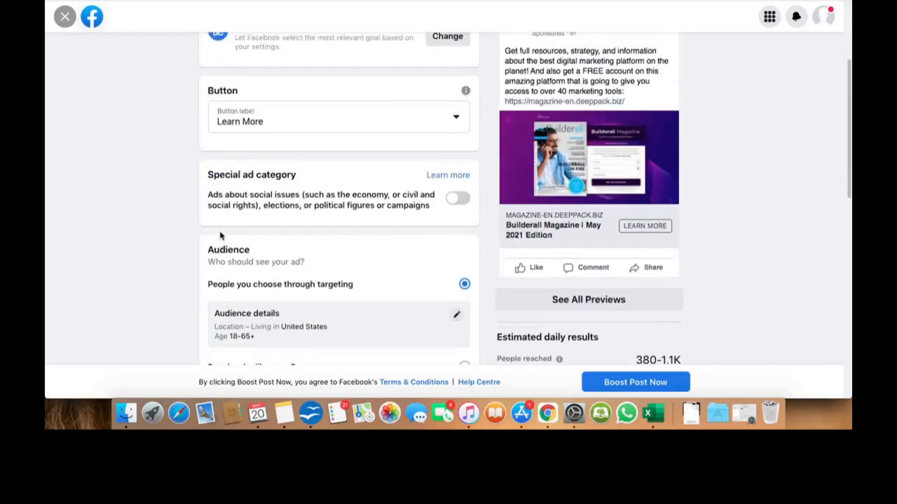
{"action": "scroll", "coordinate": [220, 236], "scroll_direction": "down", "scroll_amount": 1}
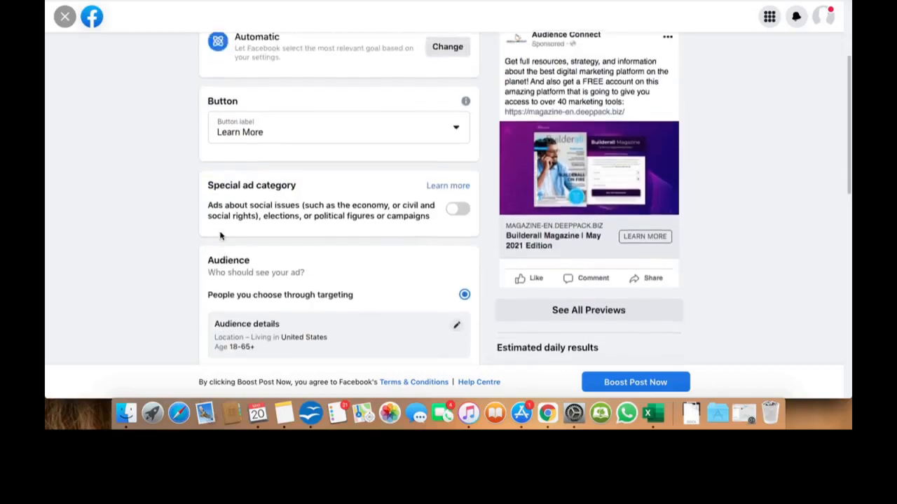
{"action": "scroll", "coordinate": [220, 236], "scroll_direction": "down", "scroll_amount": 1}
{"action": "scroll", "coordinate": [500, 225], "scroll_direction": "up", "scroll_amount": 3}
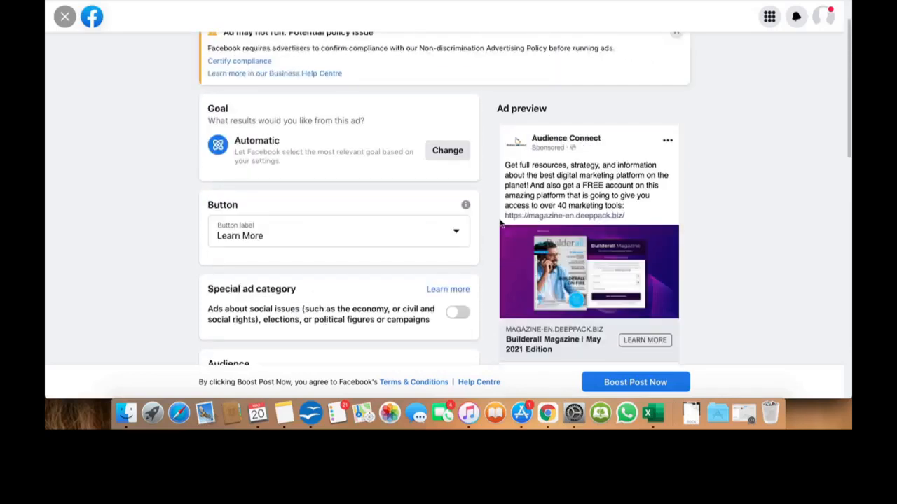
{"action": "scroll", "coordinate": [546, 214], "scroll_direction": "down", "scroll_amount": 1}
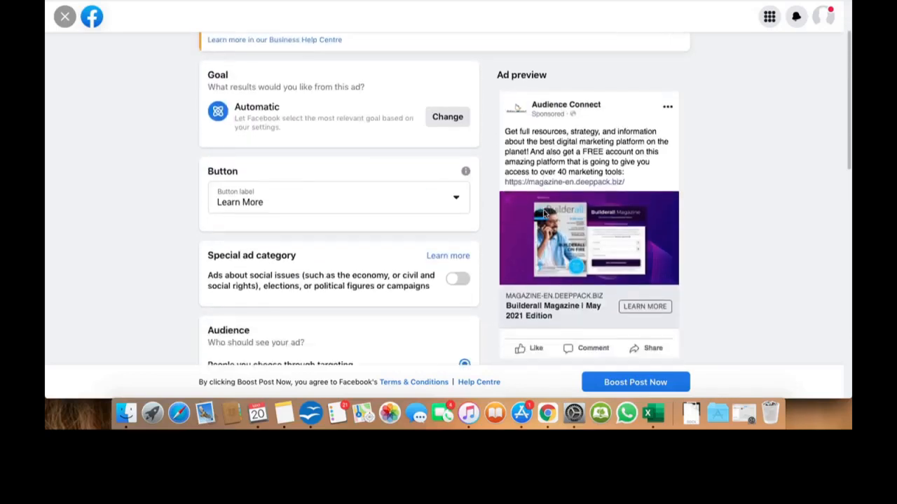
{"action": "scroll", "coordinate": [547, 219], "scroll_direction": "down", "scroll_amount": 3}
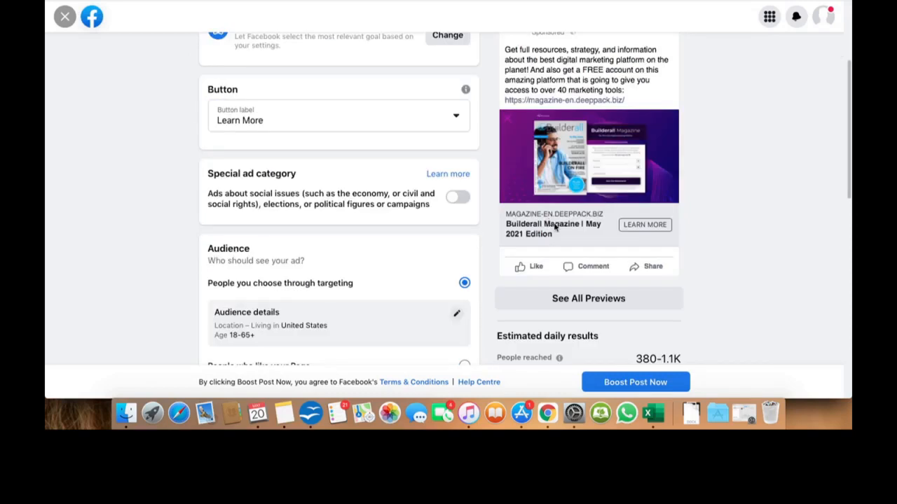
{"action": "scroll", "coordinate": [555, 226], "scroll_direction": "down", "scroll_amount": 1}
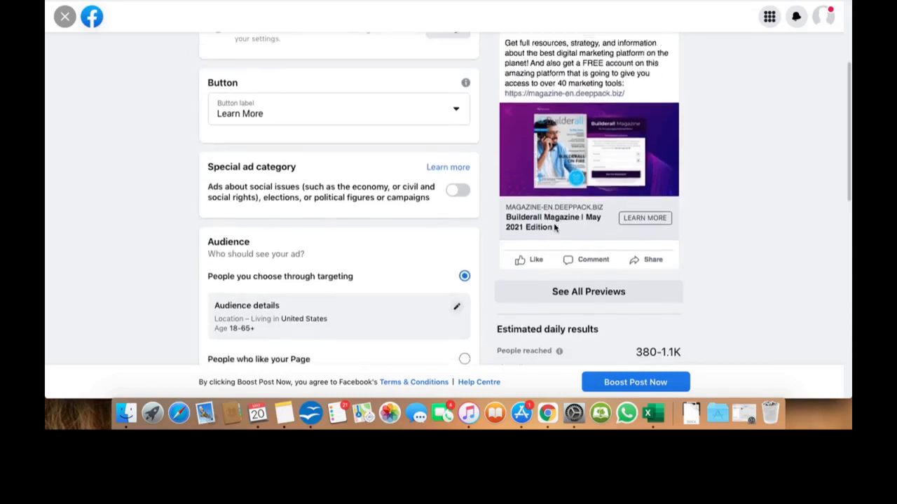
{"action": "scroll", "coordinate": [546, 231], "scroll_direction": "up", "scroll_amount": 1}
{"action": "scroll", "coordinate": [571, 204], "scroll_direction": "up", "scroll_amount": 4}
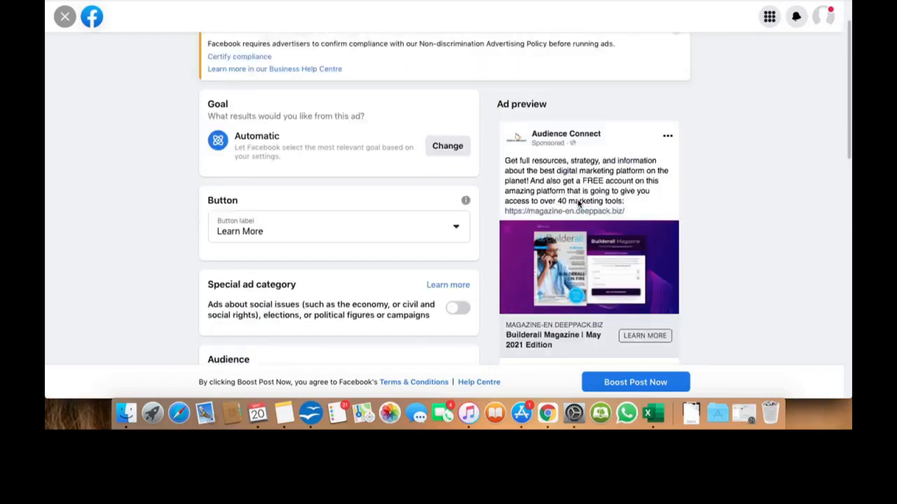
Review the available button label options for the ad and keep Learn More
{"action": "left_click", "coordinate": [409, 238]}
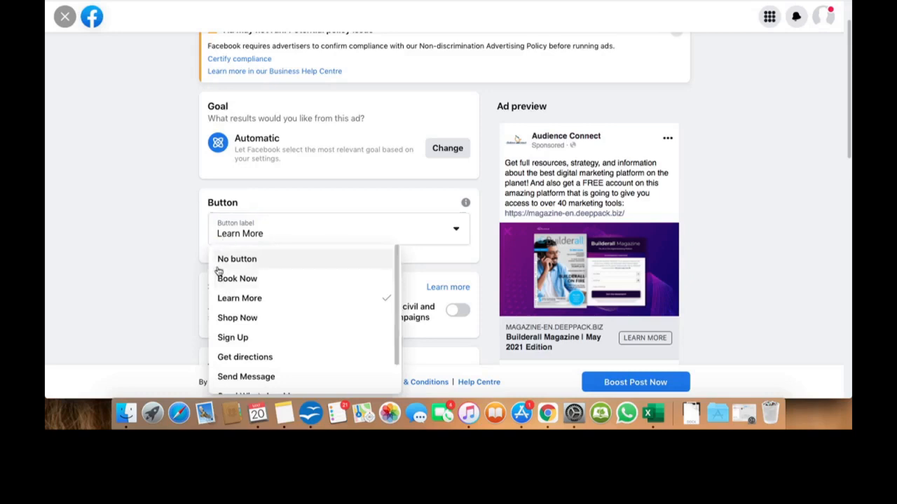
{"action": "left_click", "coordinate": [178, 291]}
{"action": "left_click", "coordinate": [241, 242]}
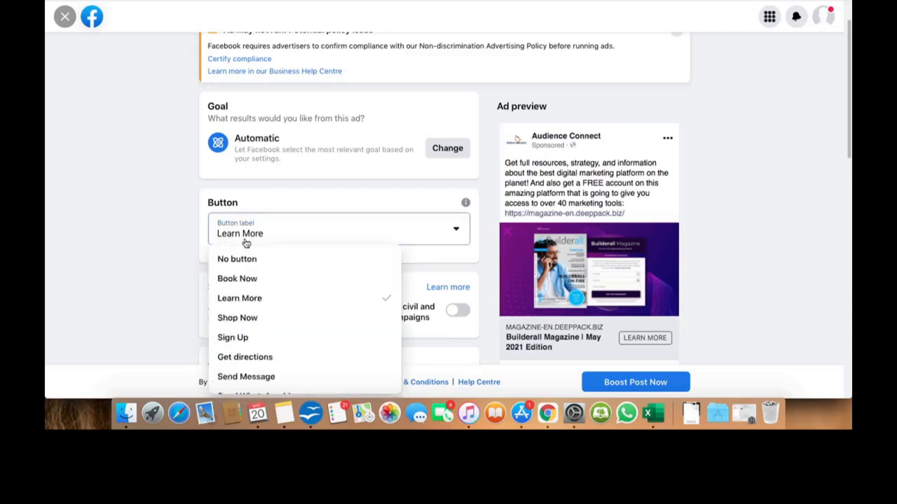
{"action": "scroll", "coordinate": [237, 368], "scroll_direction": "down", "scroll_amount": 3}
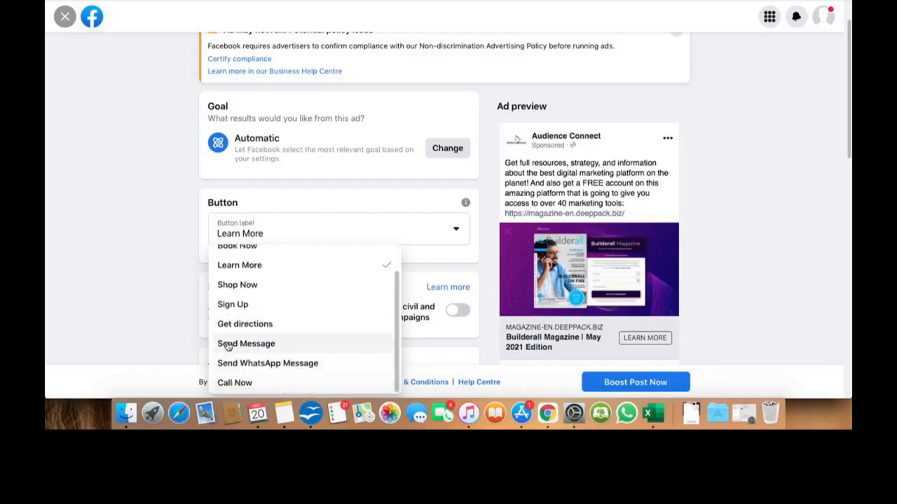
{"action": "scroll", "coordinate": [231, 326], "scroll_direction": "up", "scroll_amount": 2}
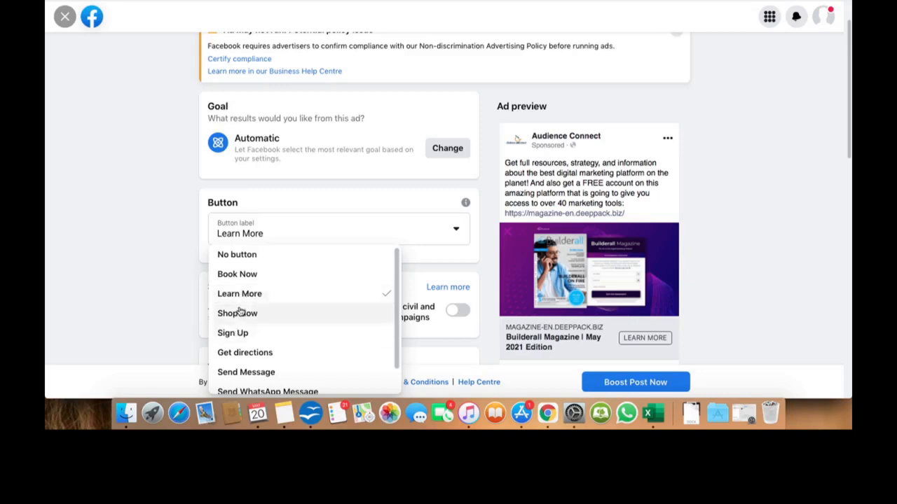
{"action": "left_click", "coordinate": [189, 302]}
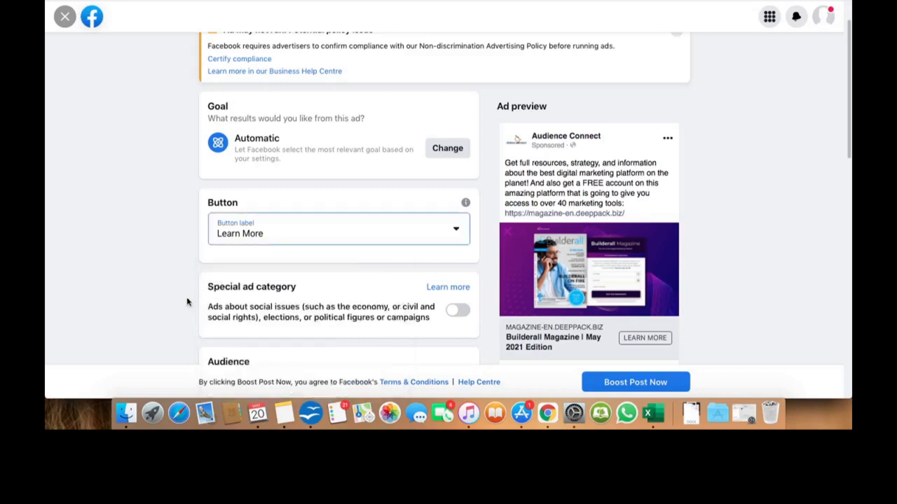
Open the targeted audience's details for editing and set the minimum age to 25
{"action": "scroll", "coordinate": [187, 302], "scroll_direction": "down", "scroll_amount": 2}
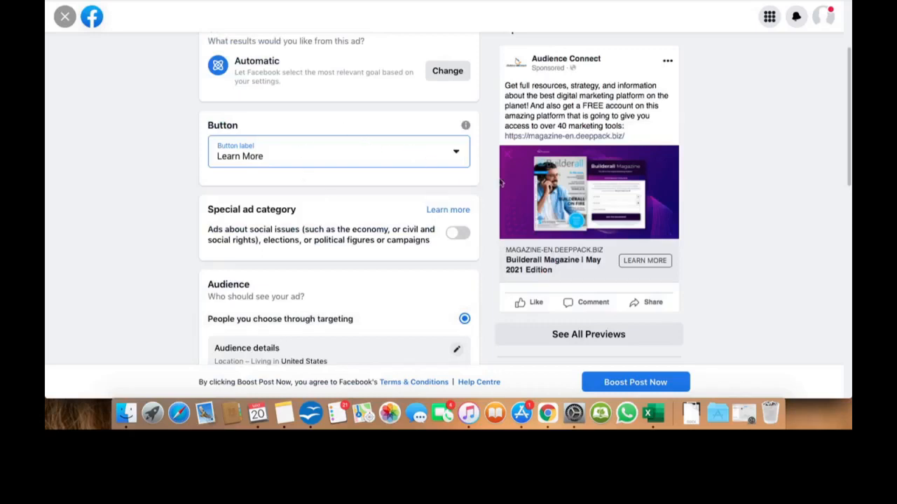
{"action": "scroll", "coordinate": [295, 274], "scroll_direction": "down", "scroll_amount": 2}
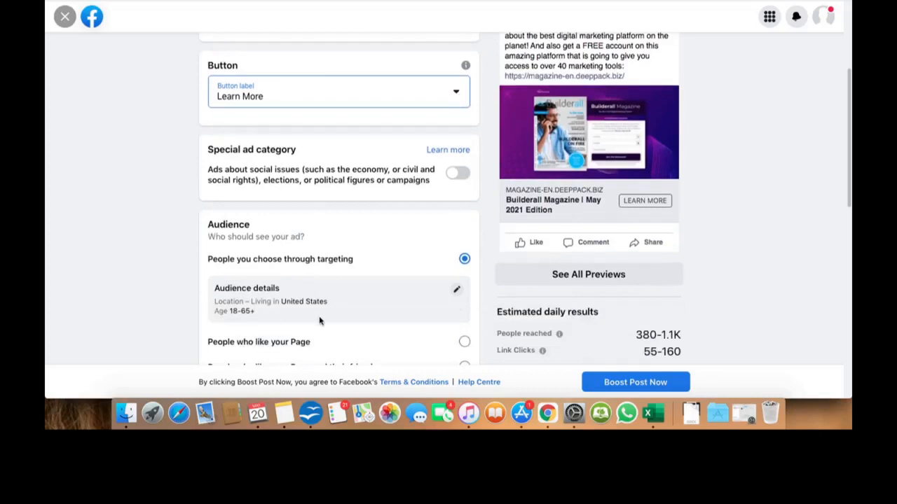
{"action": "scroll", "coordinate": [319, 313], "scroll_direction": "down", "scroll_amount": 2}
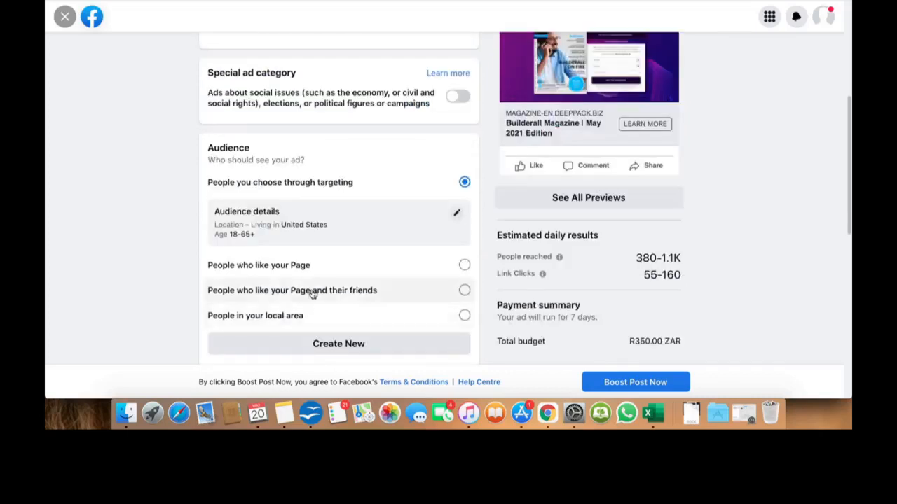
{"action": "left_click", "coordinate": [456, 214]}
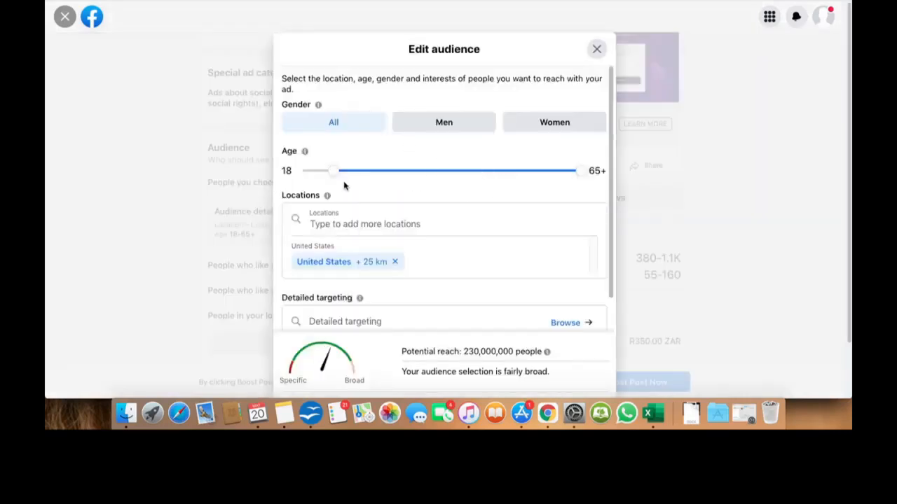
{"action": "left_click_drag", "start_coordinate": [339, 173], "coordinate": [370, 171]}
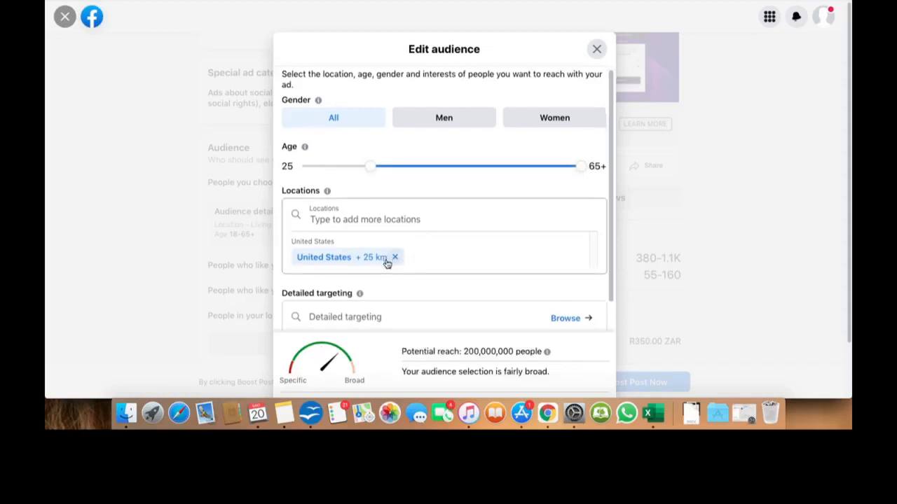
Remove United States from the audience's locations
{"action": "scroll", "coordinate": [389, 260], "scroll_direction": "down", "scroll_amount": 1}
{"action": "scroll", "coordinate": [394, 242], "scroll_direction": "down", "scroll_amount": 1}
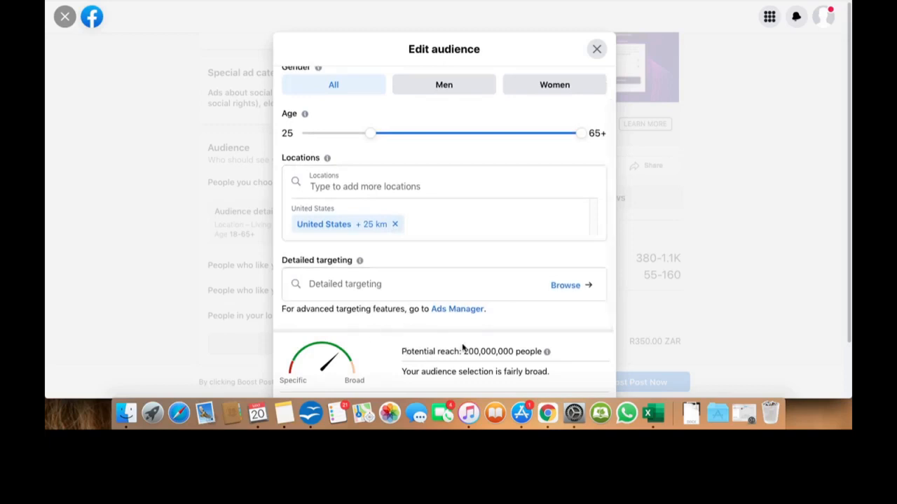
{"action": "left_click", "coordinate": [395, 224]}
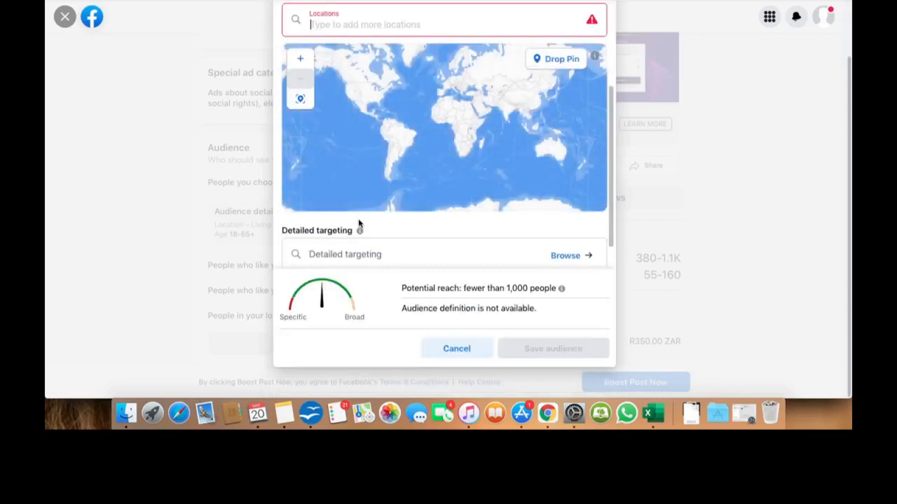
Add the interests New York City and New Orleans to the audience's detailed targeting
{"action": "left_click", "coordinate": [351, 254]}
{"action": "type", "text": "new "}
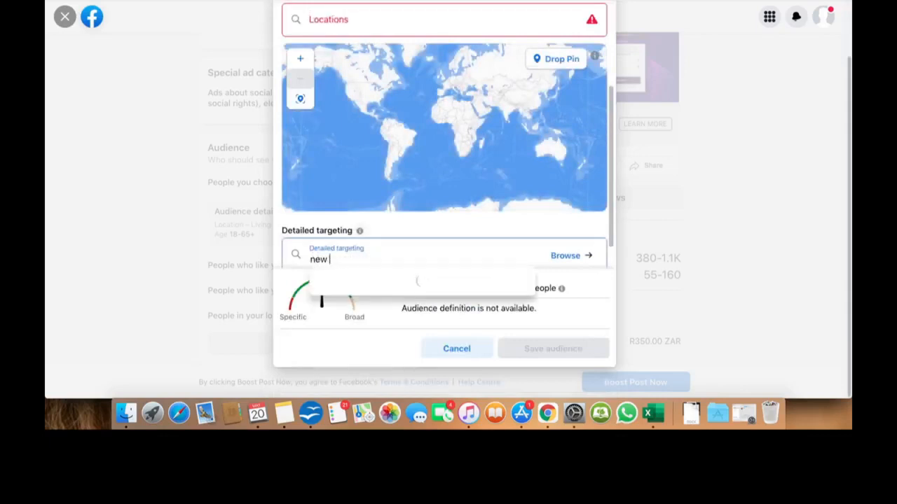
{"action": "type", "text": "york"}
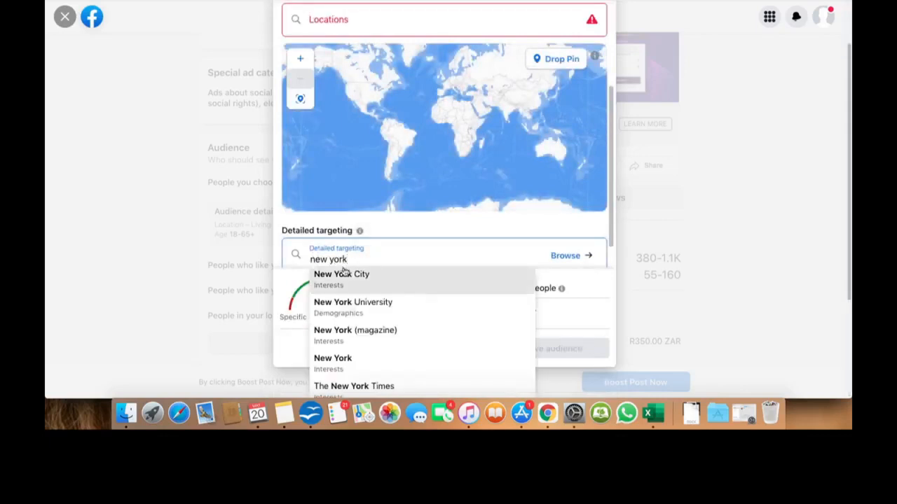
{"action": "left_click", "coordinate": [344, 274]}
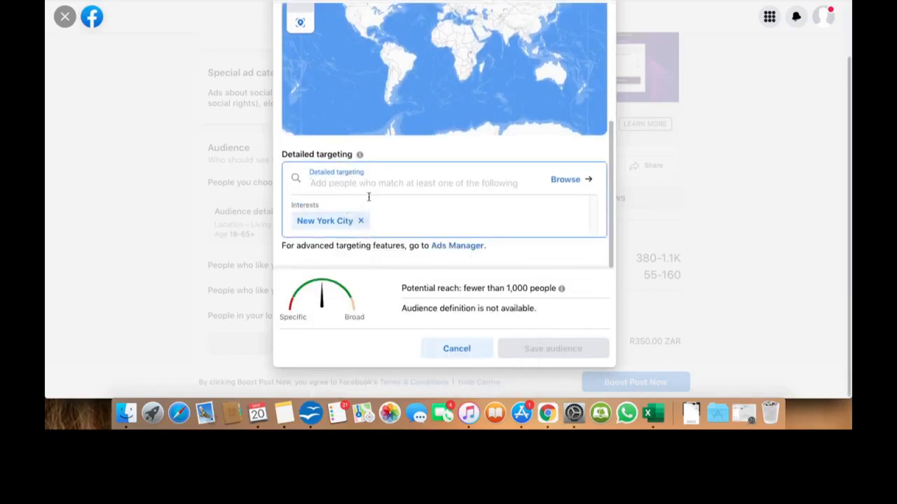
{"action": "type", "text": "carlifonia"}
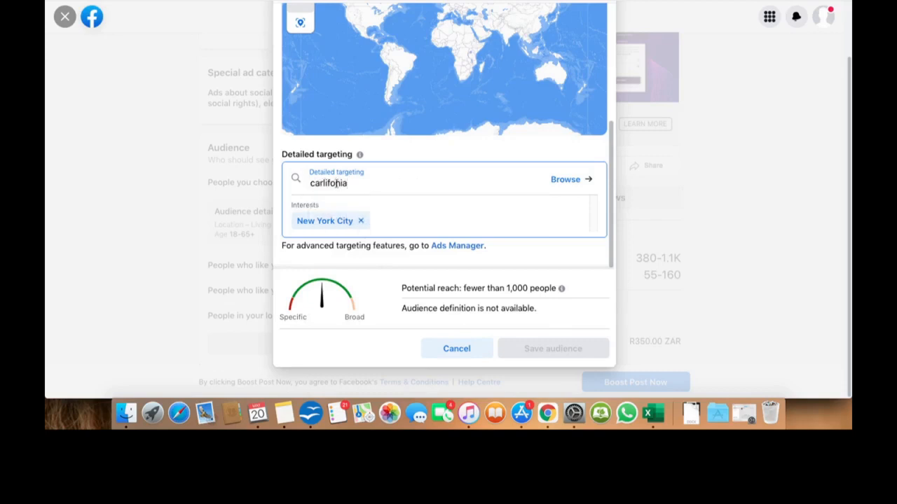
{"action": "left_click_drag", "start_coordinate": [348, 183], "coordinate": [308, 180]}
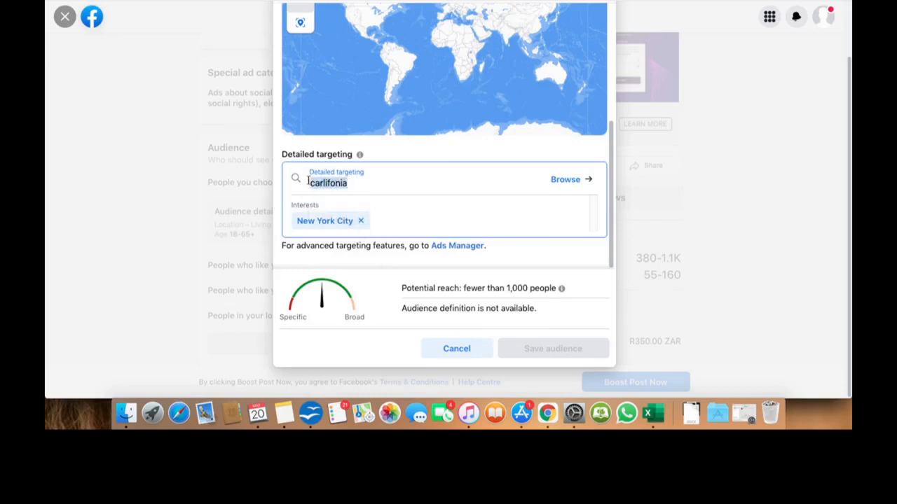
{"action": "type", "text": "new o"}
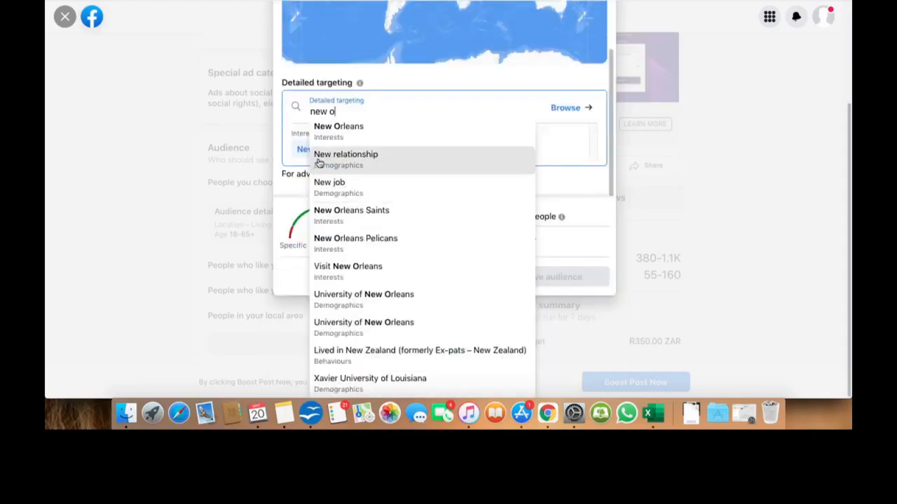
{"action": "left_click", "coordinate": [326, 133]}
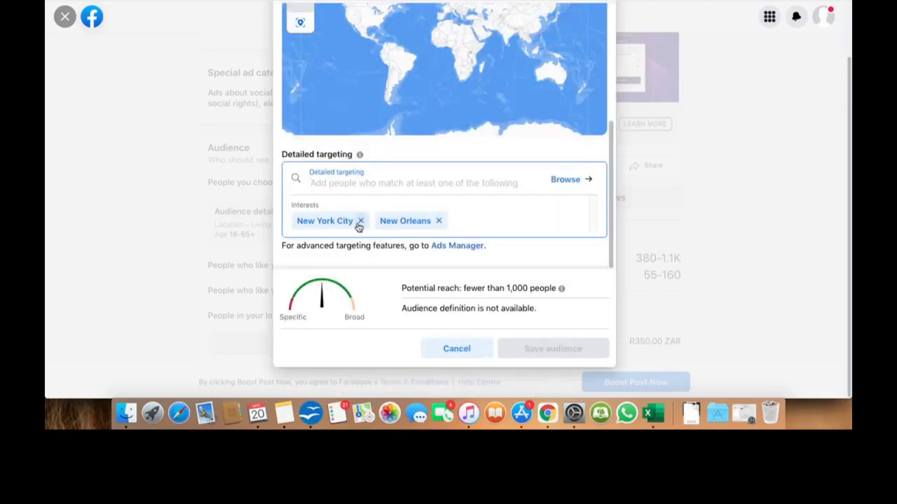
Remove the New Orleans and New York City interests from the detailed targeting
{"action": "left_click", "coordinate": [439, 221]}
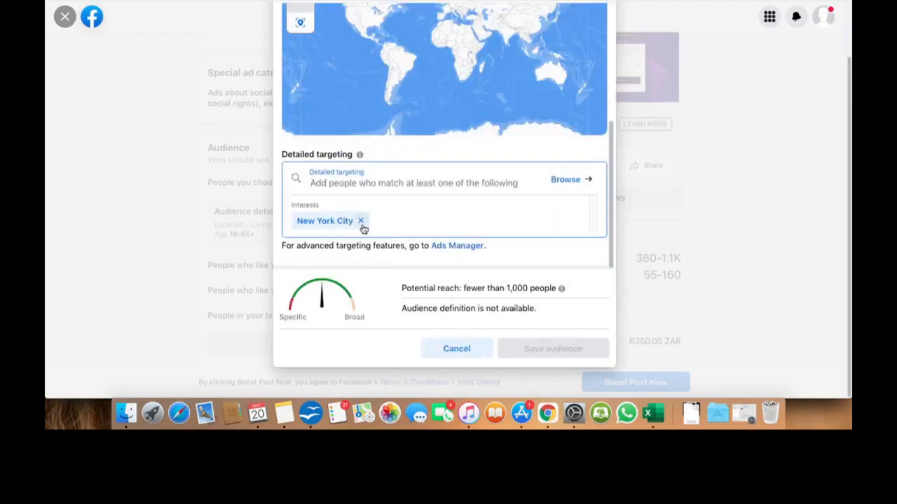
{"action": "left_click", "coordinate": [360, 221]}
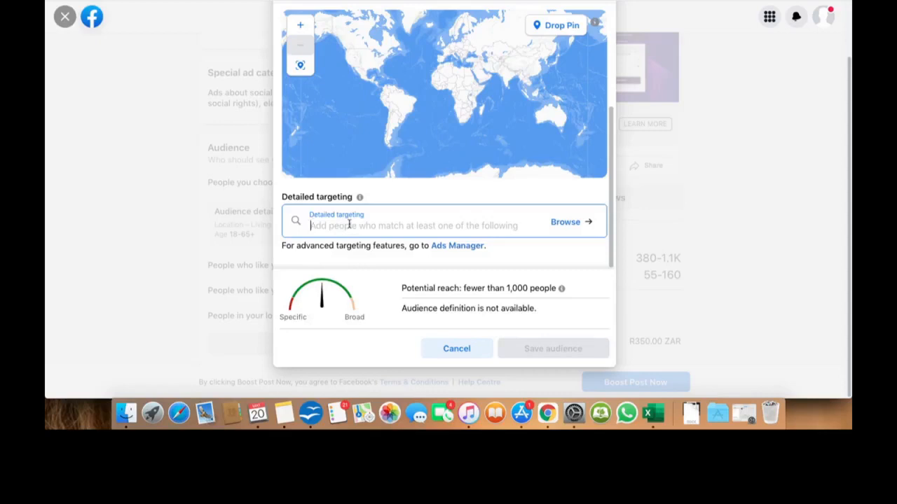
Search detailed targeting for "small busine" and add the Small Business owner demographic
{"action": "type", "text": "small"}
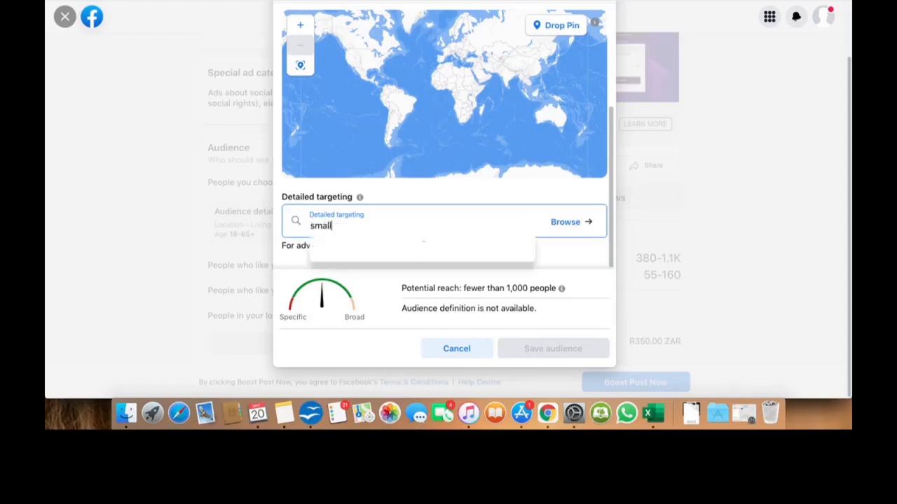
{"action": "type", "text": " busine"}
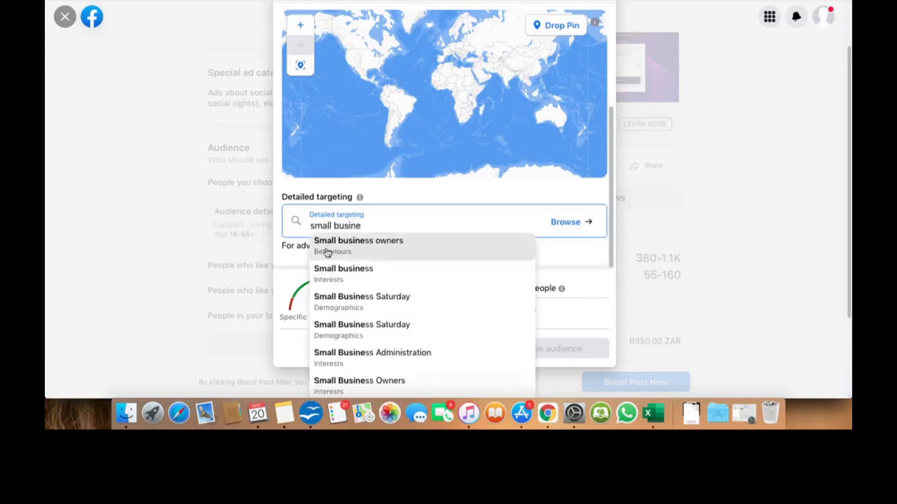
{"action": "scroll", "coordinate": [332, 310], "scroll_direction": "down", "scroll_amount": 4}
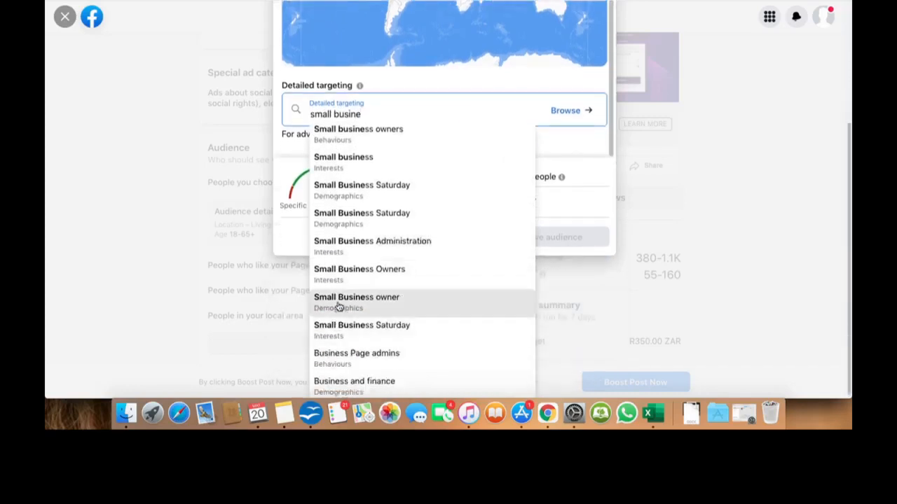
{"action": "left_click", "coordinate": [339, 306]}
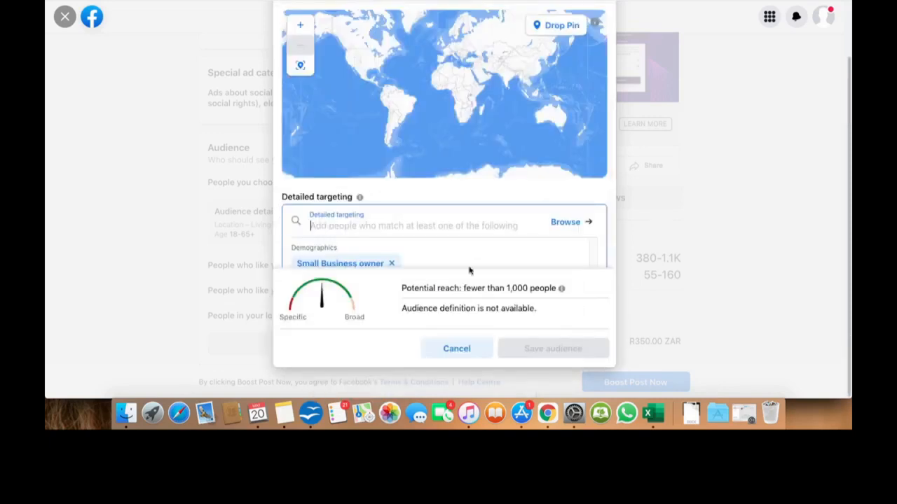
Search detailed targeting for "small business owner" and add the Small business owners behaviour
{"action": "type", "text": "s"}
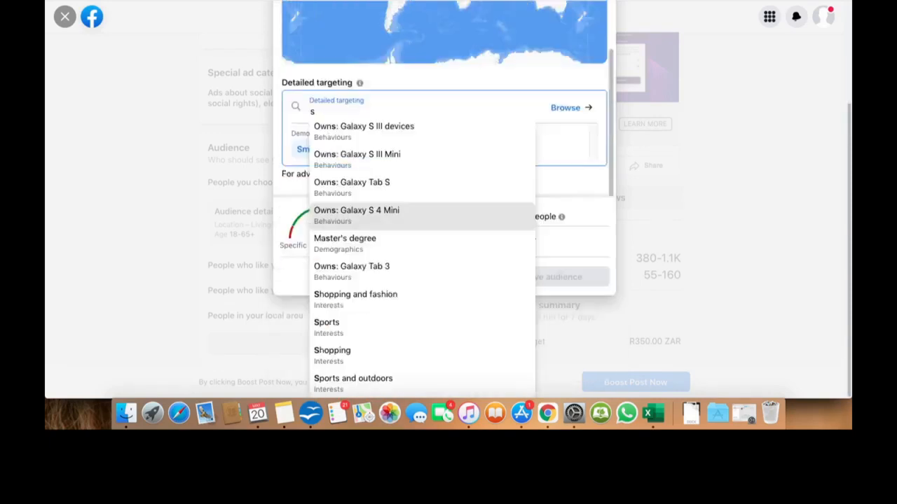
{"action": "type", "text": "all"}
{"action": "key", "text": "BackSpace"}
{"action": "key", "text": "BackSpace"}
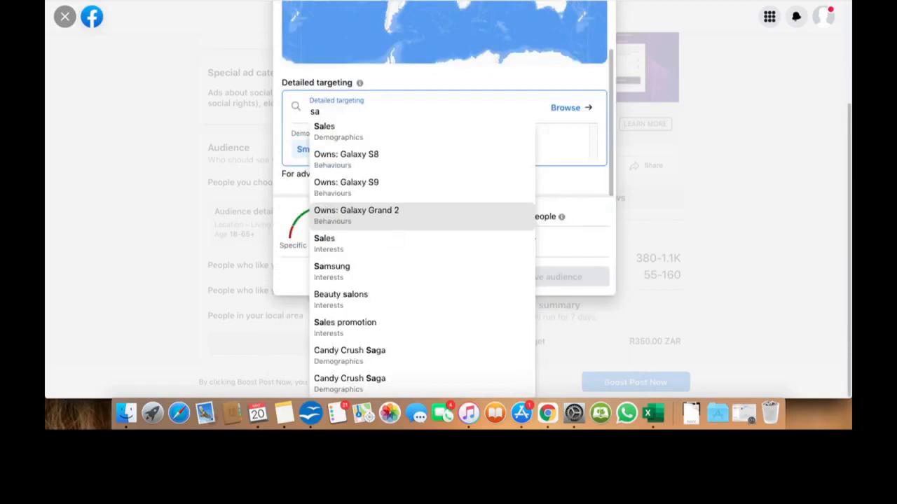
{"action": "key", "text": "BackSpace"}
{"action": "type", "text": "mall bu"}
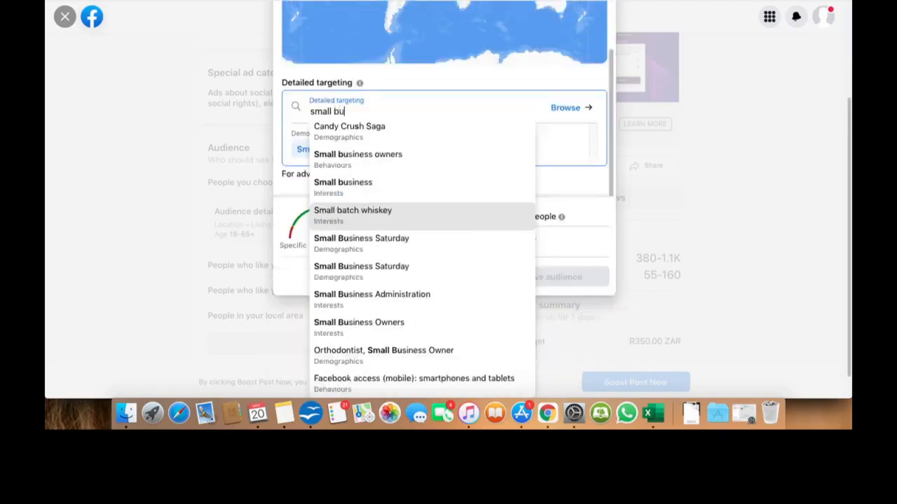
{"action": "type", "text": "siness o"}
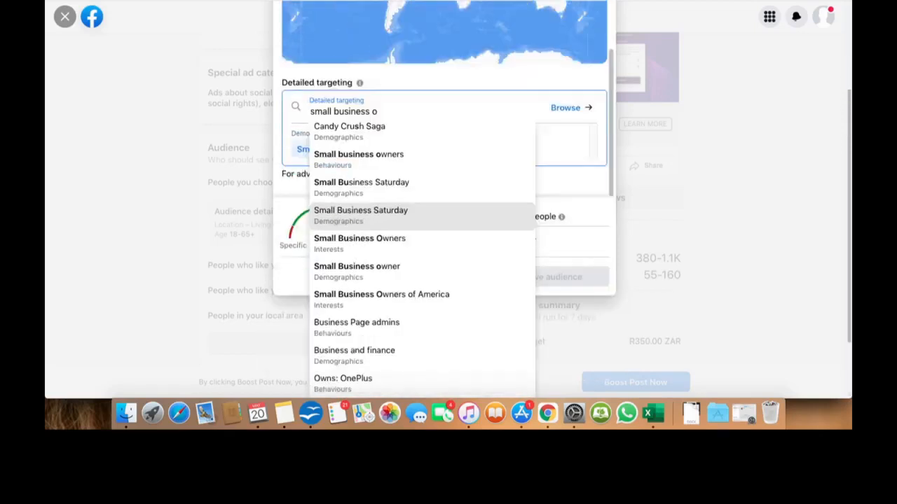
{"action": "type", "text": "wner"}
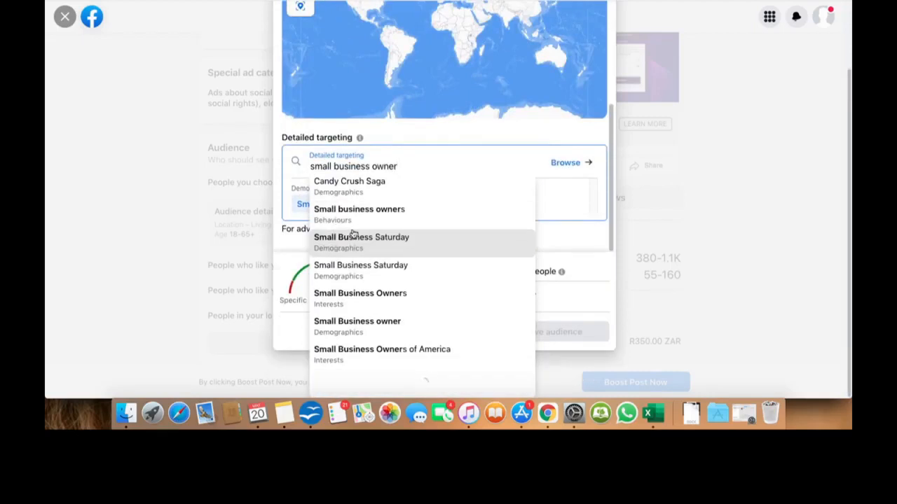
{"action": "left_click", "coordinate": [362, 161]}
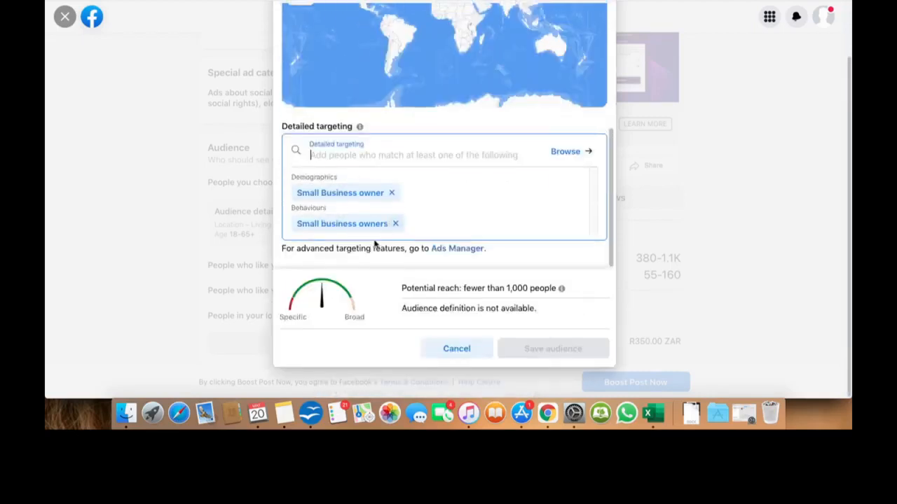
{"action": "left_click_drag", "start_coordinate": [281, 245], "coordinate": [412, 249]}
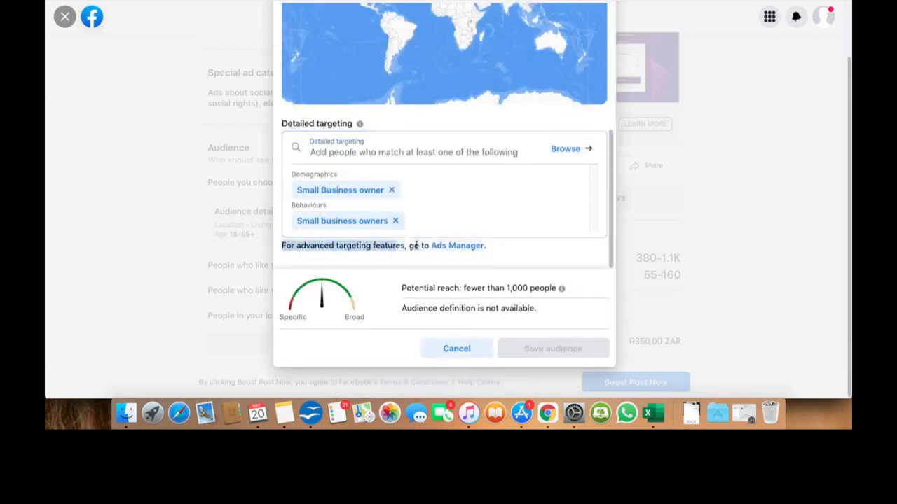
{"action": "left_click_drag", "start_coordinate": [405, 245], "coordinate": [279, 252]}
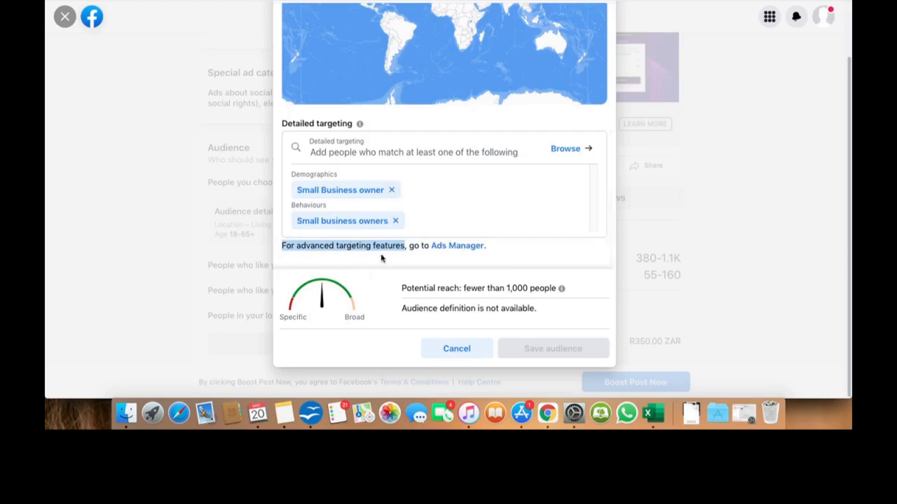
Search the audience's locations for "united stat" and add the country United States, checking the potential reach
{"action": "scroll", "coordinate": [383, 260], "scroll_direction": "up", "scroll_amount": 5}
{"action": "scroll", "coordinate": [371, 128], "scroll_direction": "down", "scroll_amount": 2}
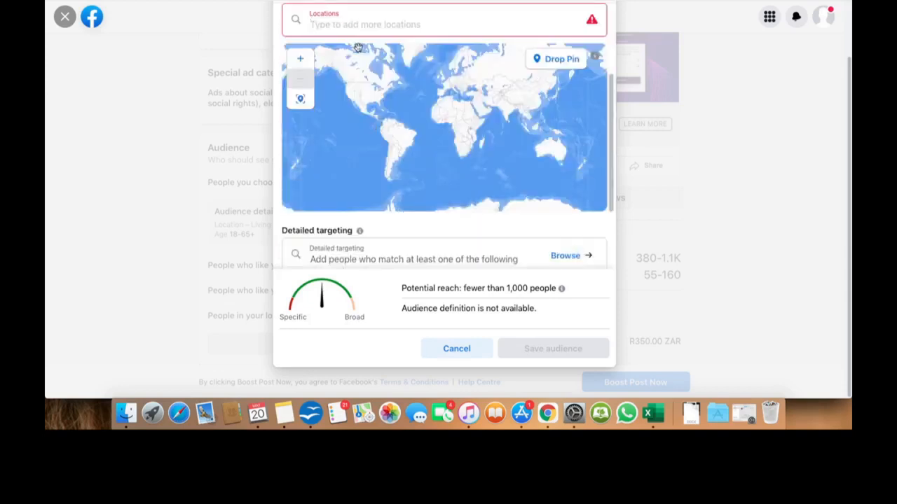
{"action": "type", "text": "united stat"}
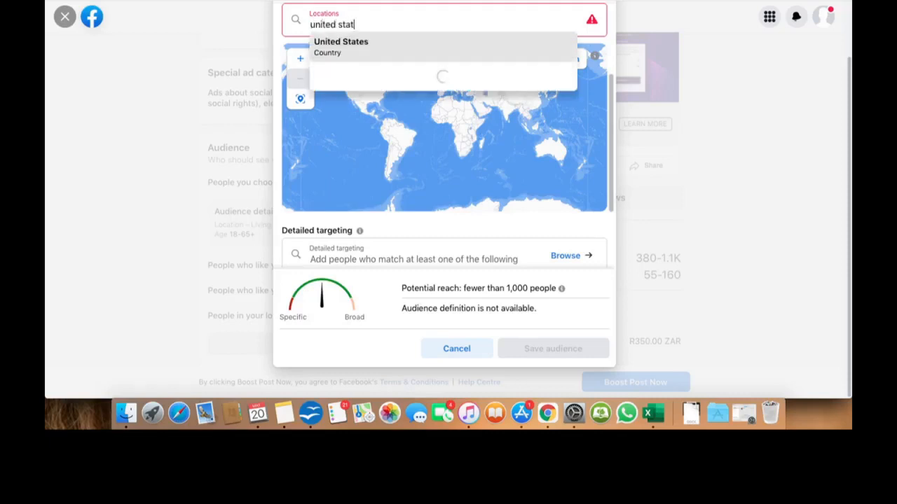
{"action": "left_click", "coordinate": [361, 53]}
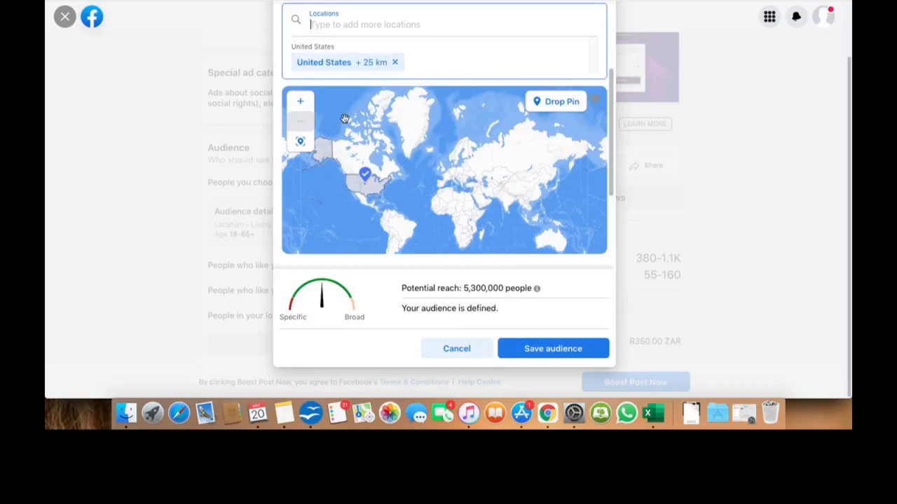
{"action": "left_click_drag", "start_coordinate": [461, 288], "coordinate": [505, 288]}
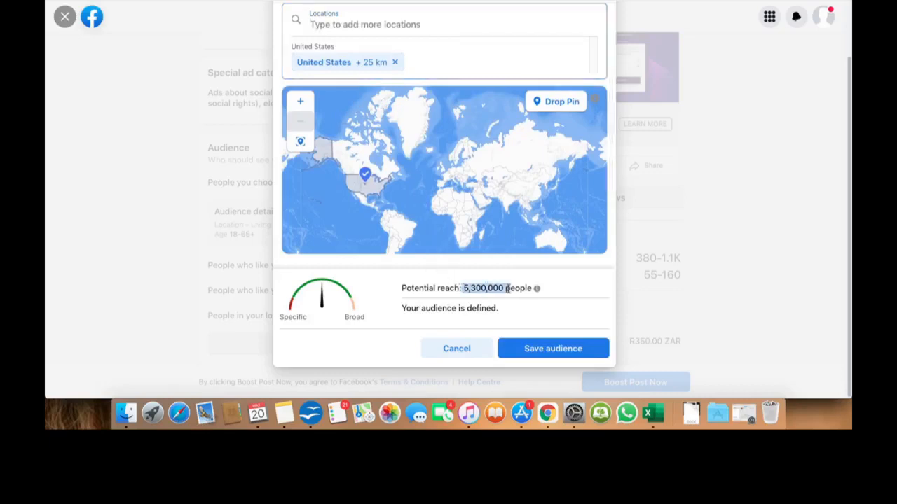
Restrict the audience's gender to Men and save the audience
{"action": "scroll", "coordinate": [306, 63], "scroll_direction": "up", "scroll_amount": 3}
{"action": "scroll", "coordinate": [315, 68], "scroll_direction": "down", "scroll_amount": 4}
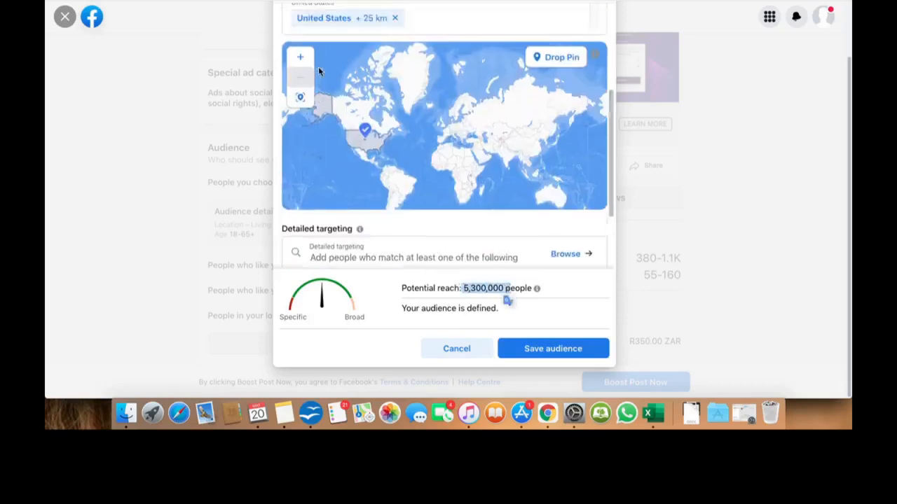
{"action": "scroll", "coordinate": [329, 70], "scroll_direction": "up", "scroll_amount": 5}
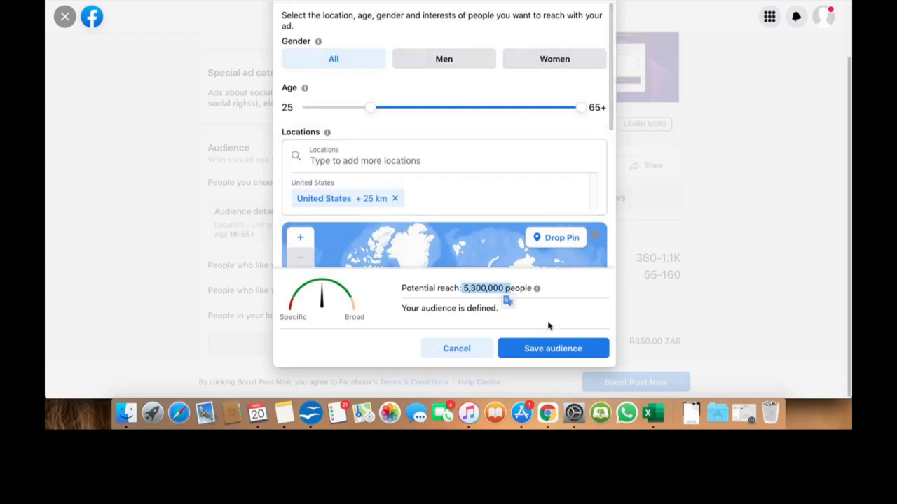
{"action": "left_click", "coordinate": [458, 59]}
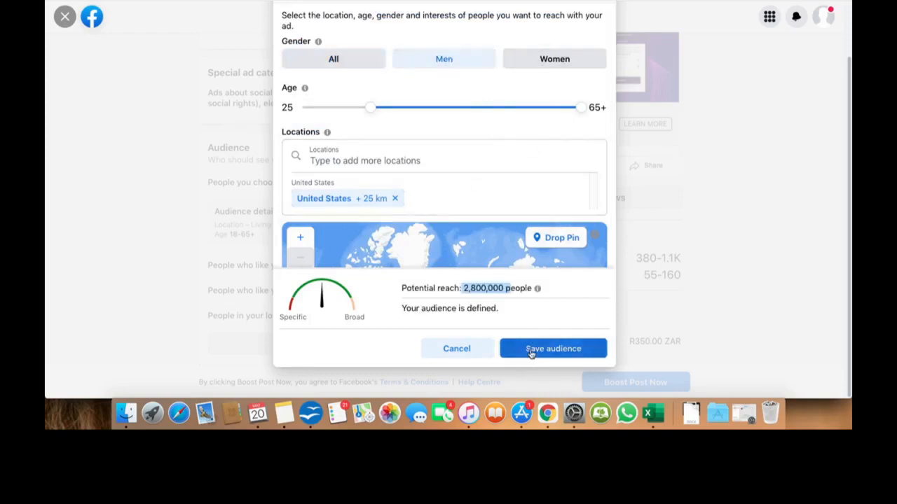
{"action": "left_click", "coordinate": [529, 348]}
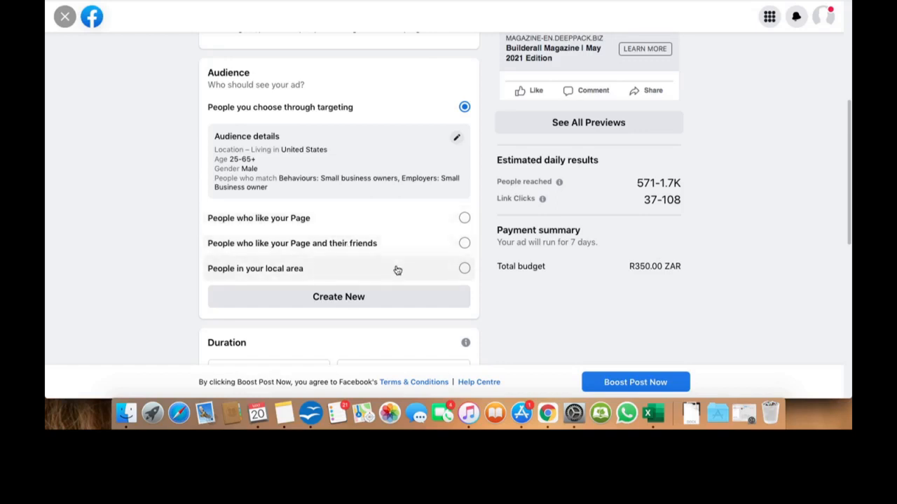
Try lowering the ad's total budget to R20.00
{"action": "scroll", "coordinate": [349, 275], "scroll_direction": "down", "scroll_amount": 2}
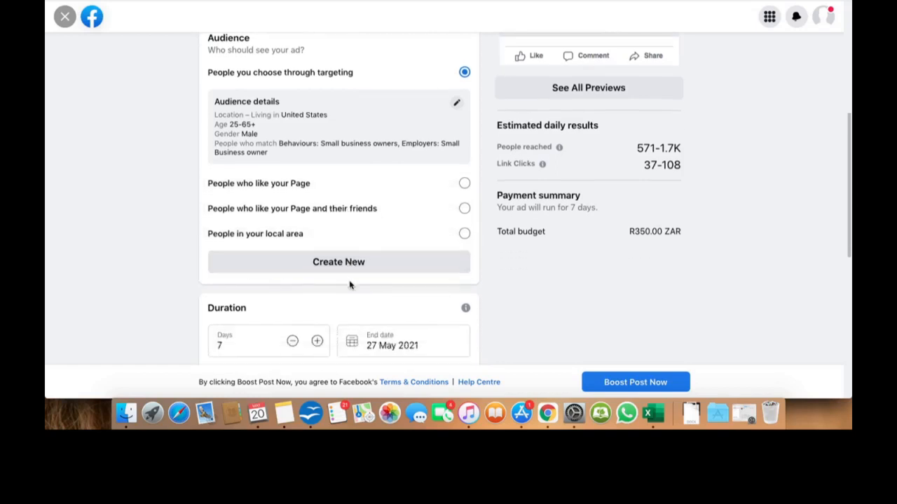
{"action": "scroll", "coordinate": [316, 334], "scroll_direction": "down", "scroll_amount": 5}
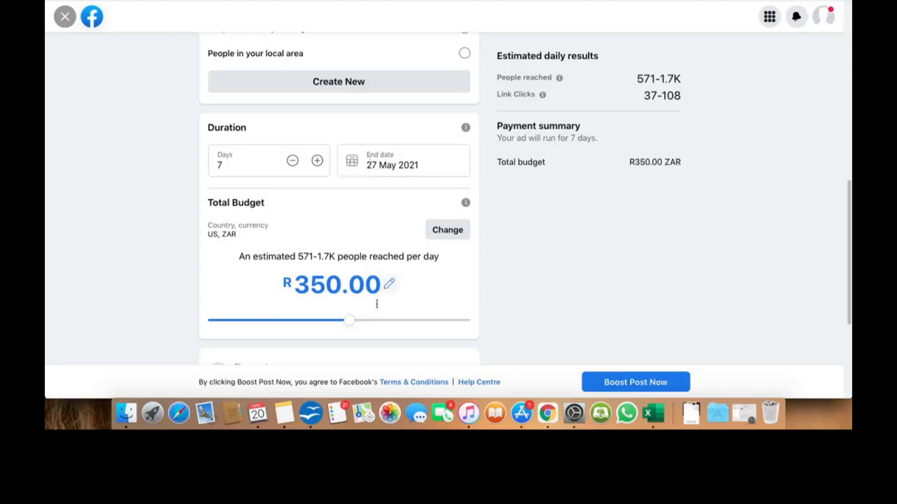
{"action": "left_click_drag", "start_coordinate": [350, 321], "coordinate": [206, 330]}
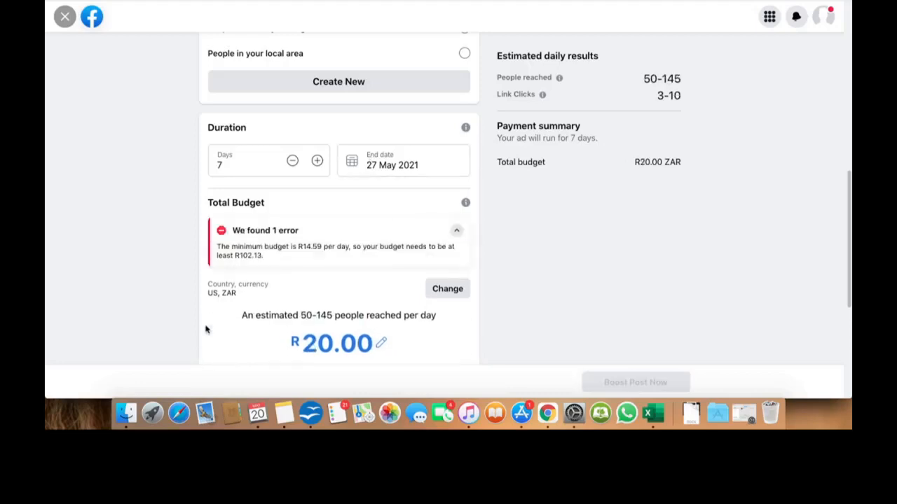
{"action": "scroll", "coordinate": [203, 301], "scroll_direction": "down", "scroll_amount": 5}
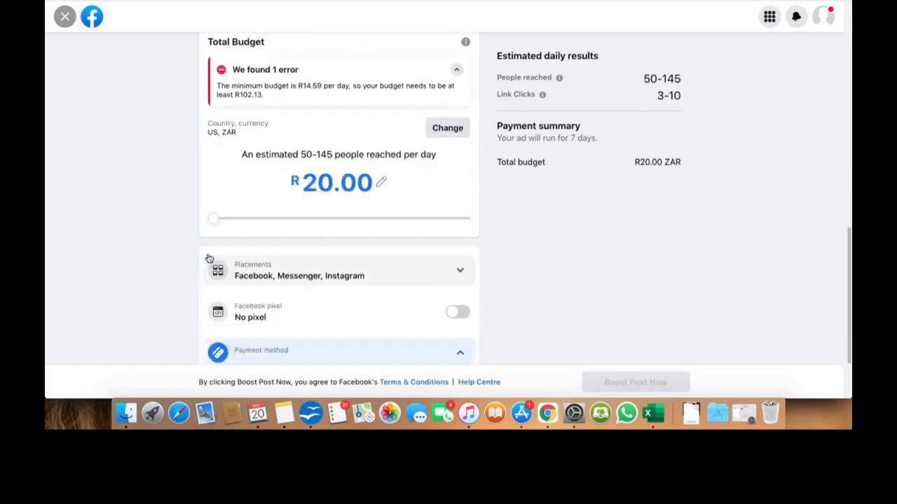
{"action": "left_click_drag", "start_coordinate": [214, 218], "coordinate": [210, 218]}
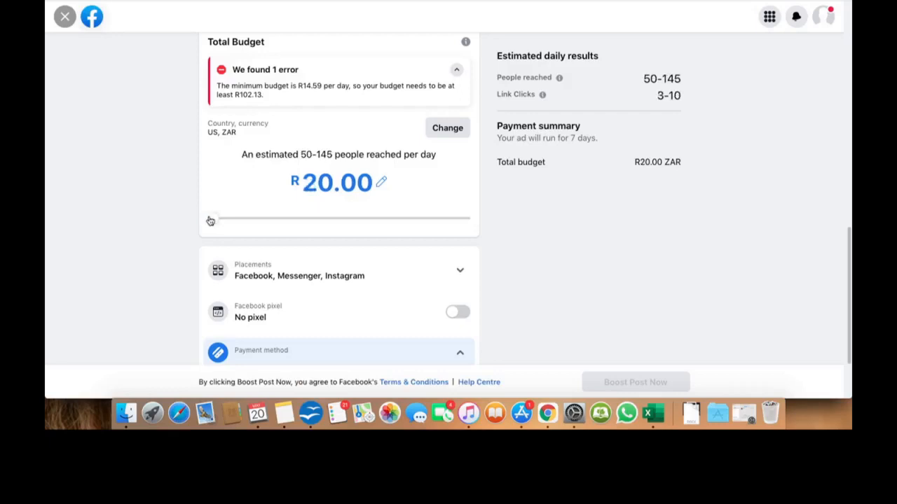
Raise the ad's total budget to R200.00 and go back over the remaining ad settings and the post preview
{"action": "left_click_drag", "start_coordinate": [210, 221], "coordinate": [260, 220]}
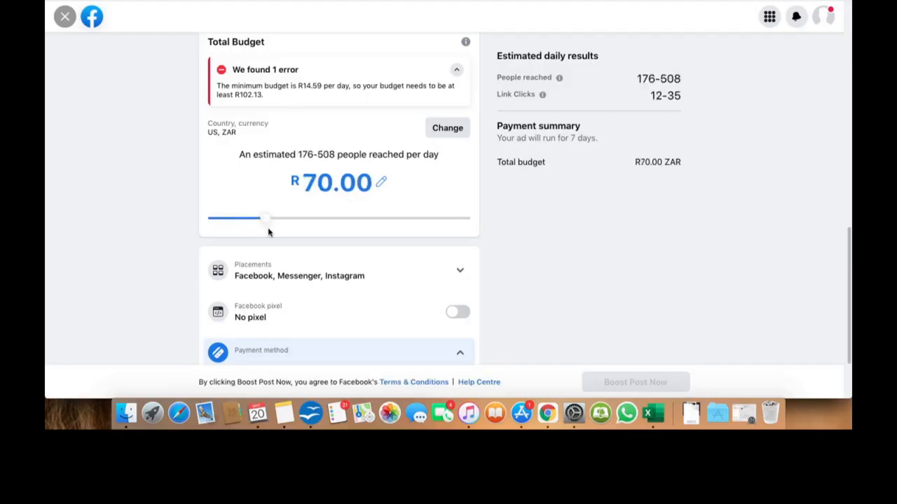
{"action": "left_click", "coordinate": [270, 222]}
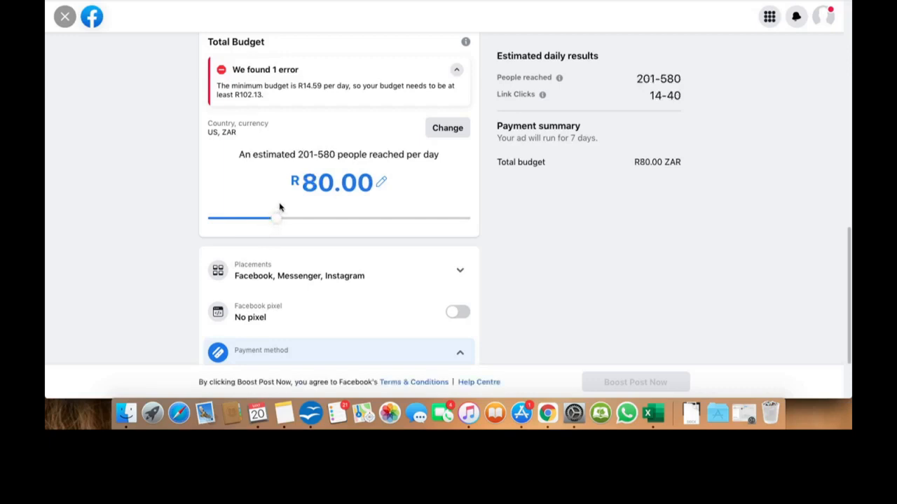
{"action": "left_click_drag", "start_coordinate": [278, 217], "coordinate": [314, 216]}
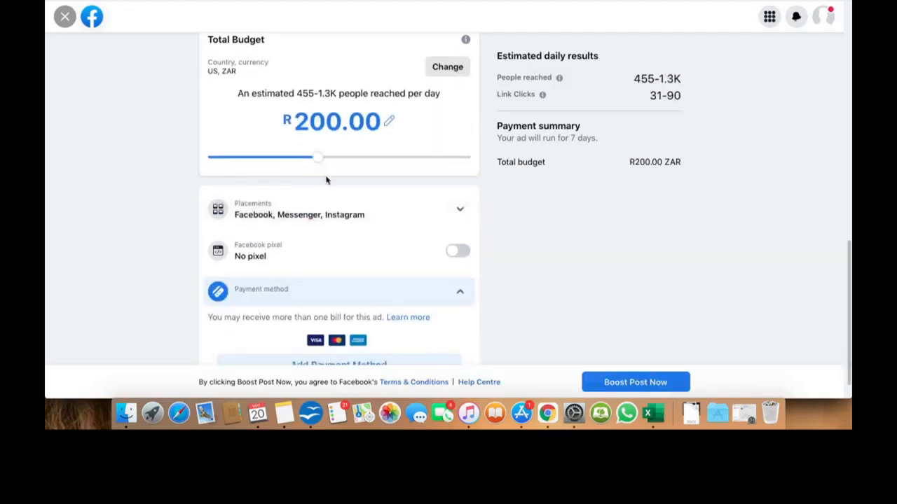
{"action": "scroll", "coordinate": [319, 210], "scroll_direction": "down", "scroll_amount": 1}
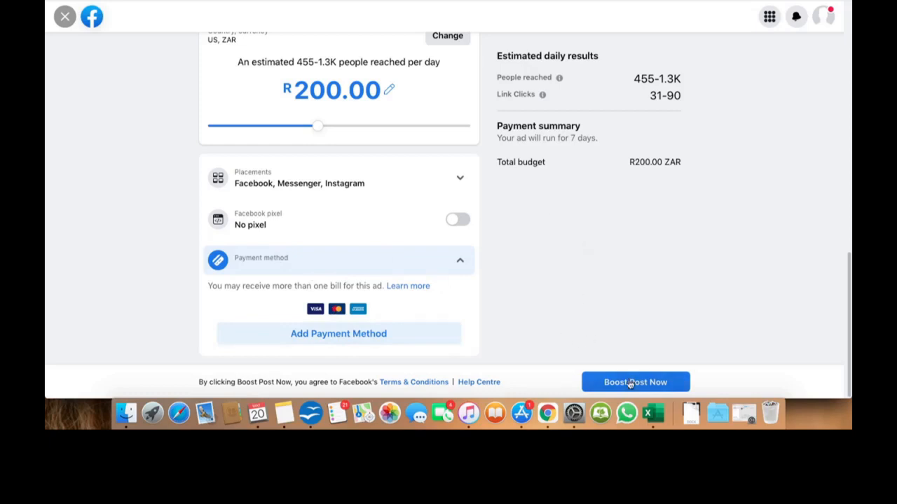
{"action": "scroll", "coordinate": [630, 383], "scroll_direction": "up", "scroll_amount": 15}
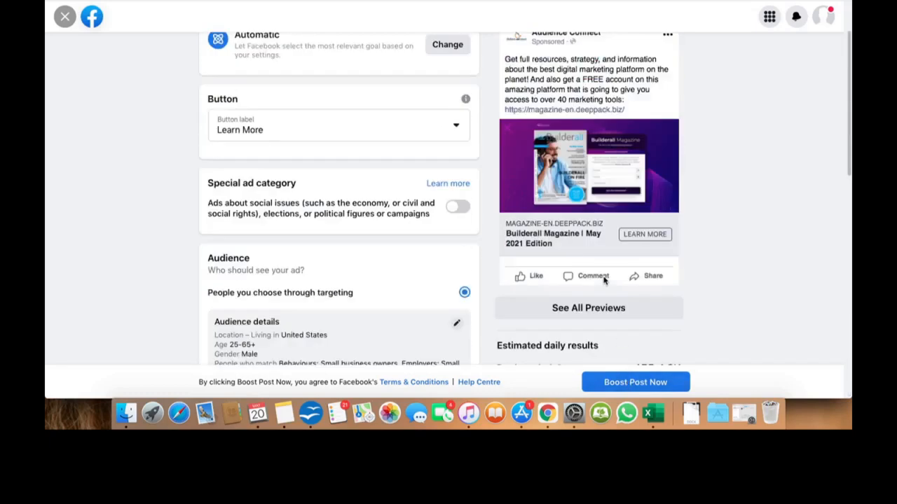